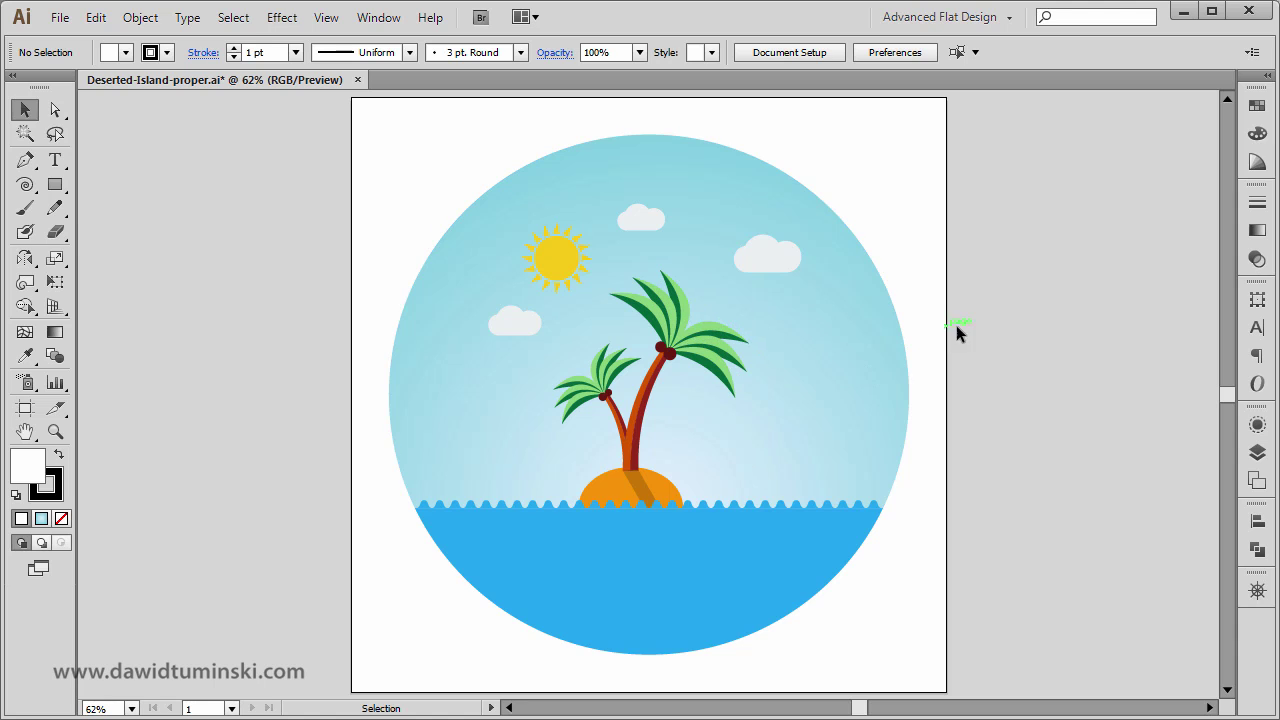
Duplicate the 960 px square artboard without its artwork, placing the blank copy below the original
{"action": "key", "text": "space"}
{"action": "left_click_drag", "start_coordinate": [946, 571], "coordinate": [974, 260]}
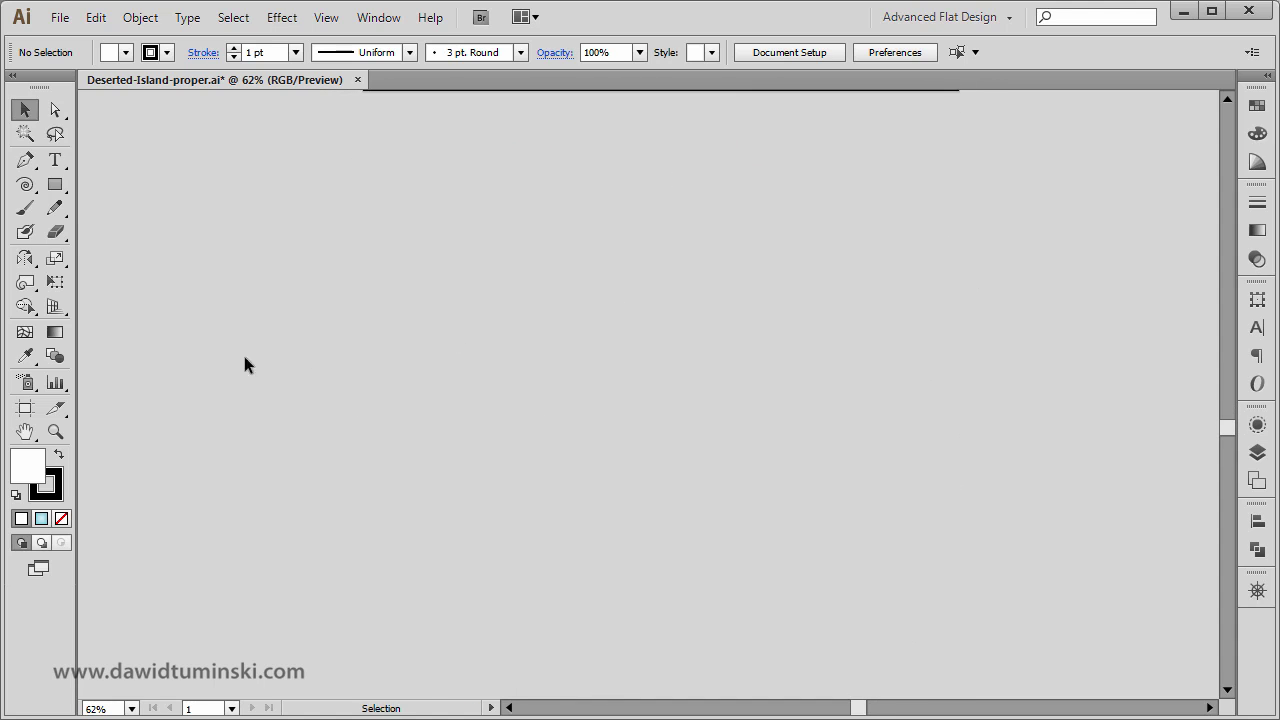
{"action": "left_click", "coordinate": [25, 407]}
{"action": "key", "text": "space"}
{"action": "left_click_drag", "start_coordinate": [820, 166], "coordinate": [797, 409]}
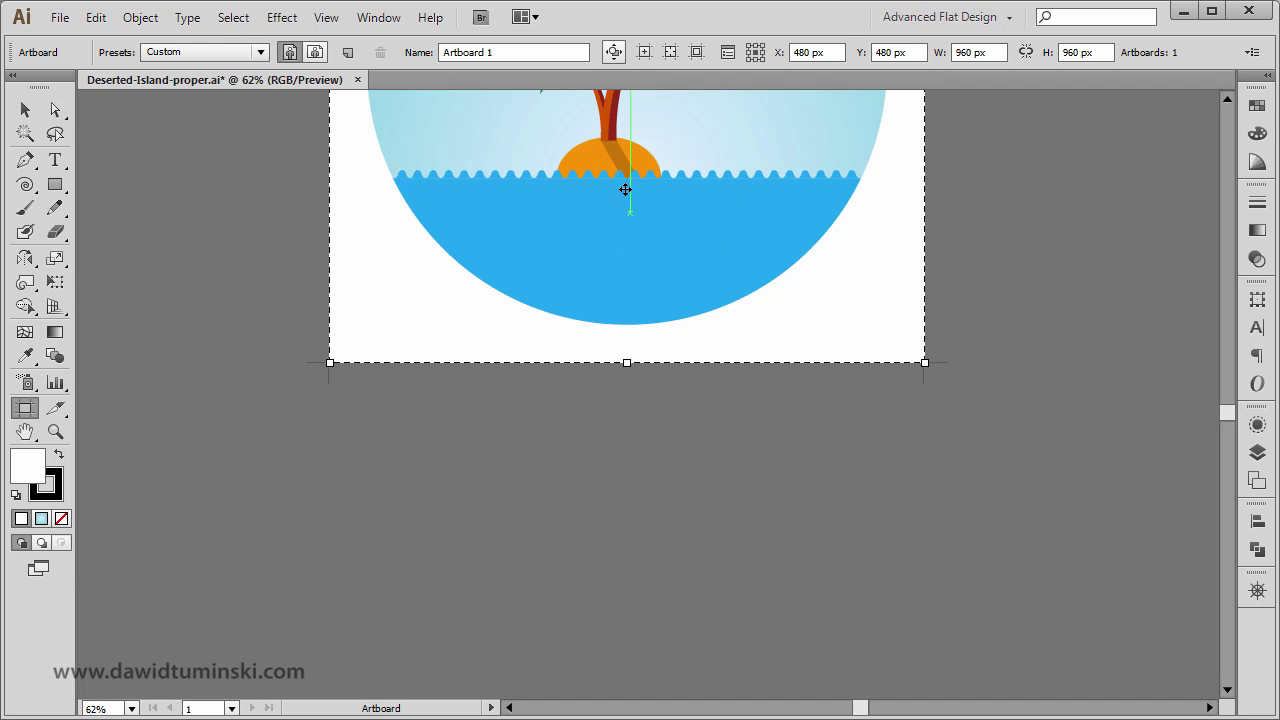
{"action": "left_click", "coordinate": [614, 52]}
{"action": "left_click_drag", "start_coordinate": [827, 387], "coordinate": [850, 208]}
{"action": "left_click_drag", "start_coordinate": [823, 117], "coordinate": [803, 590]}
{"action": "scroll", "coordinate": [1006, 211], "scroll_direction": "up", "scroll_amount": 5}
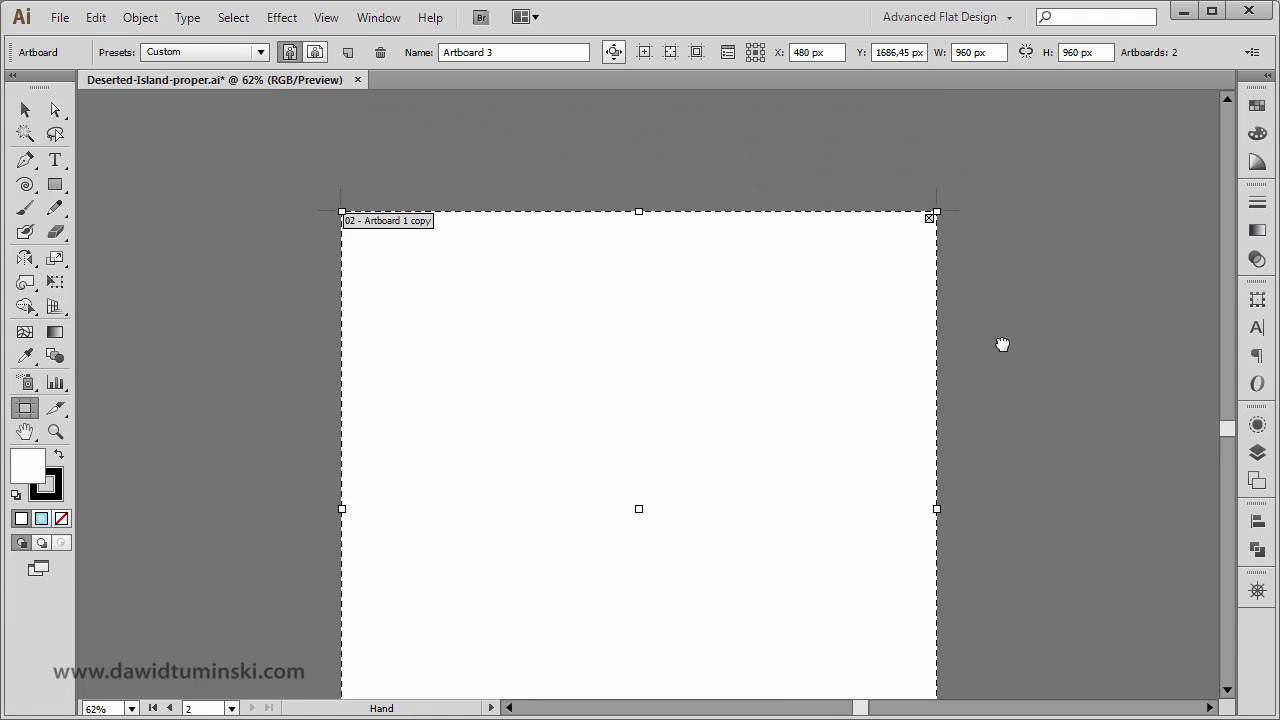
Move the blank artboard copy up closer to the original, at Y about 1498 px
{"action": "left_click_drag", "start_coordinate": [806, 421], "coordinate": [811, 300]}
{"action": "key", "text": "space"}
{"action": "left_click_drag", "start_coordinate": [991, 320], "coordinate": [985, 294]}
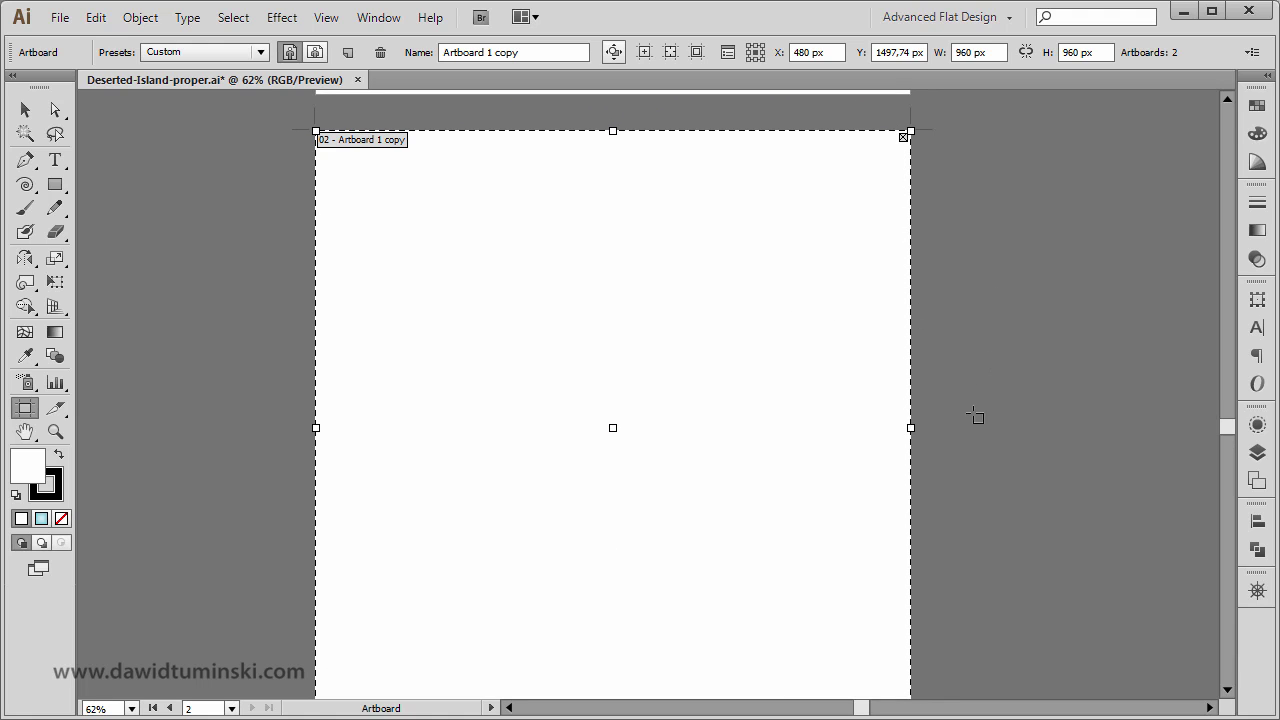
Add a new layer named Island above the Original layer and leave artboard editing
{"action": "left_click", "coordinate": [1257, 452]}
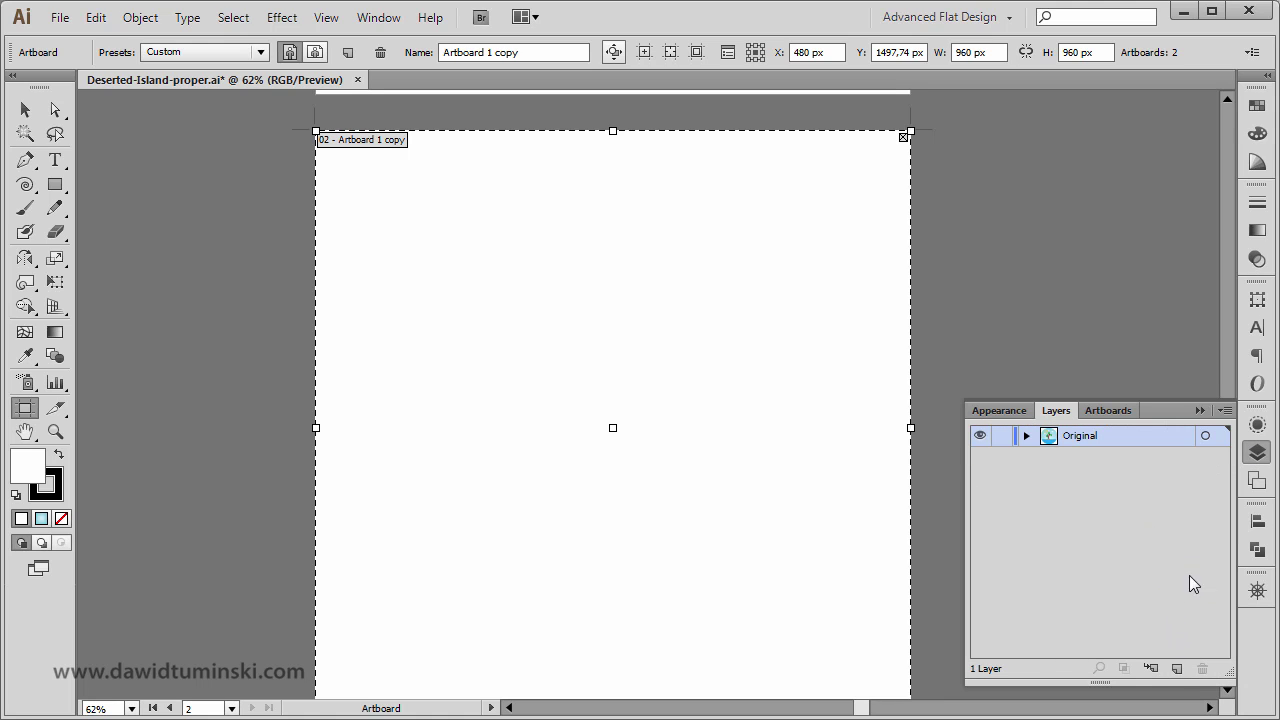
{"action": "left_click", "coordinate": [1177, 668], "text": "alt"}
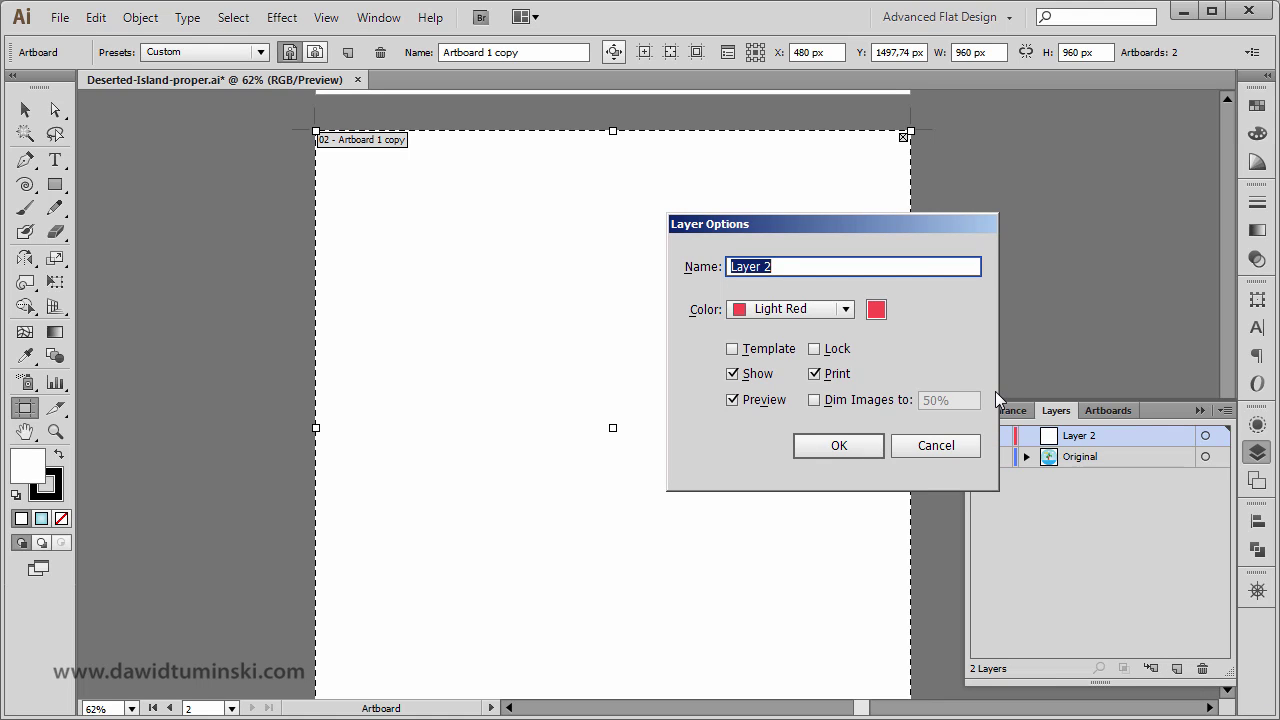
{"action": "type", "text": "Island"}
{"action": "left_click", "coordinate": [852, 447]}
{"action": "left_click", "coordinate": [1200, 411]}
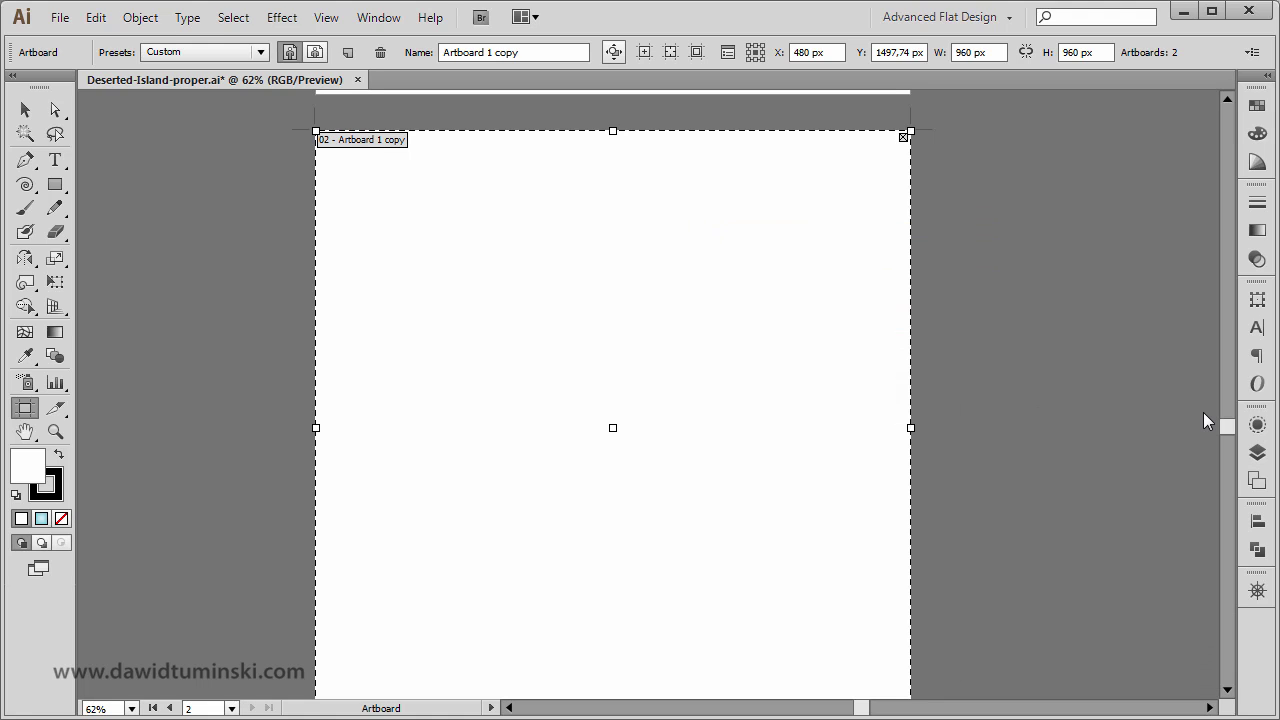
{"action": "key", "text": "Escape"}
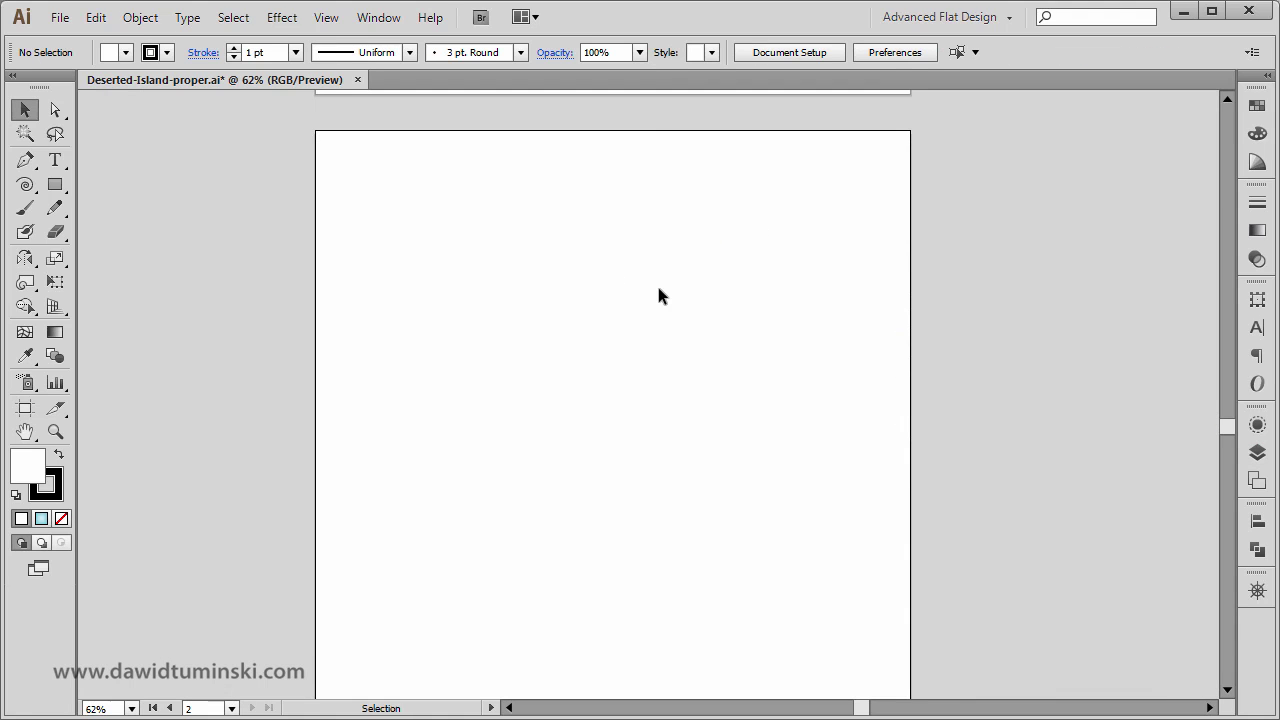
Draw an ellipse about 297 px wide and 228 px high near the middle of the blank artboard
{"action": "left_click_drag", "start_coordinate": [697, 323], "coordinate": [706, 294]}
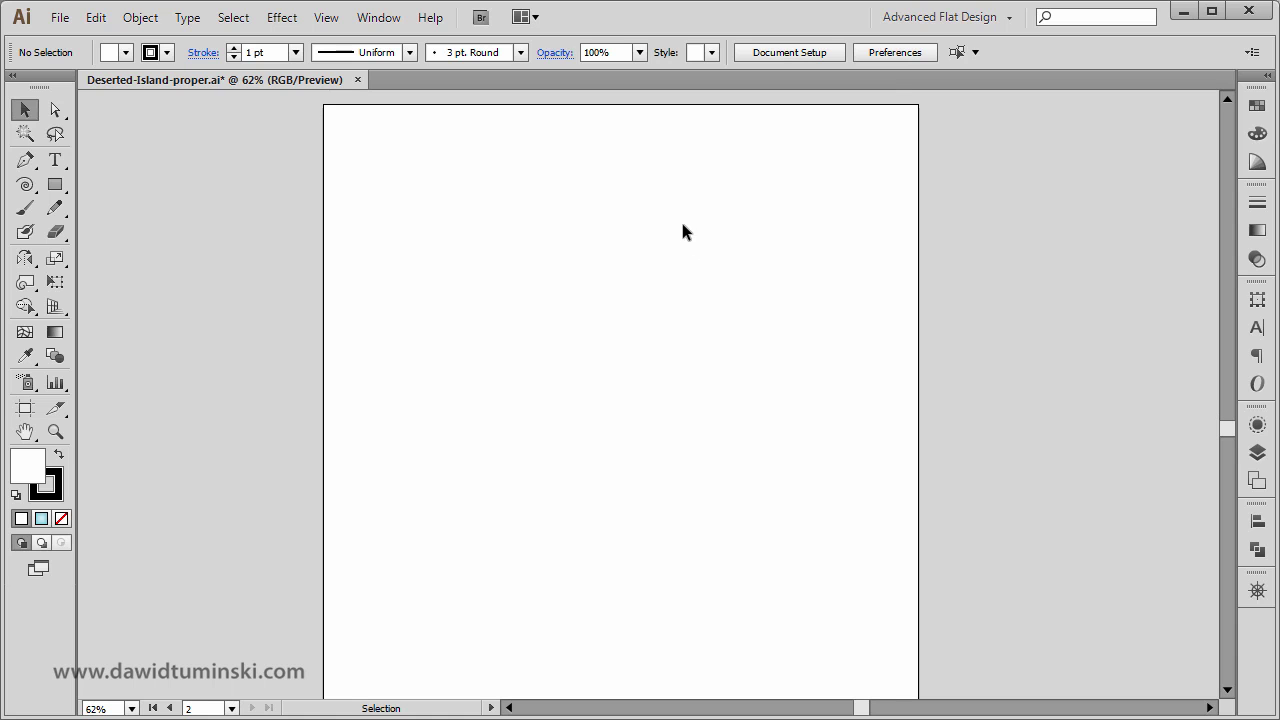
{"action": "scroll", "coordinate": [734, 169], "scroll_direction": "up", "scroll_amount": 8}
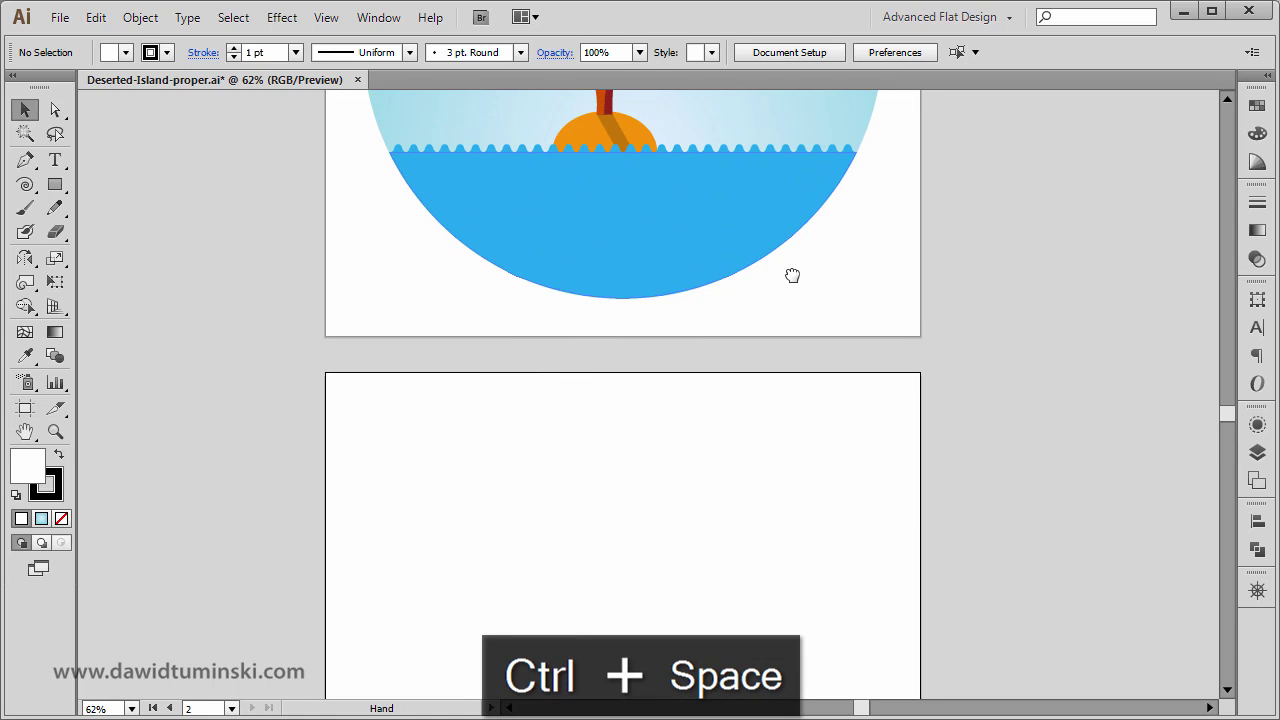
{"action": "scroll", "coordinate": [737, 366], "scroll_direction": "down", "scroll_amount": 7}
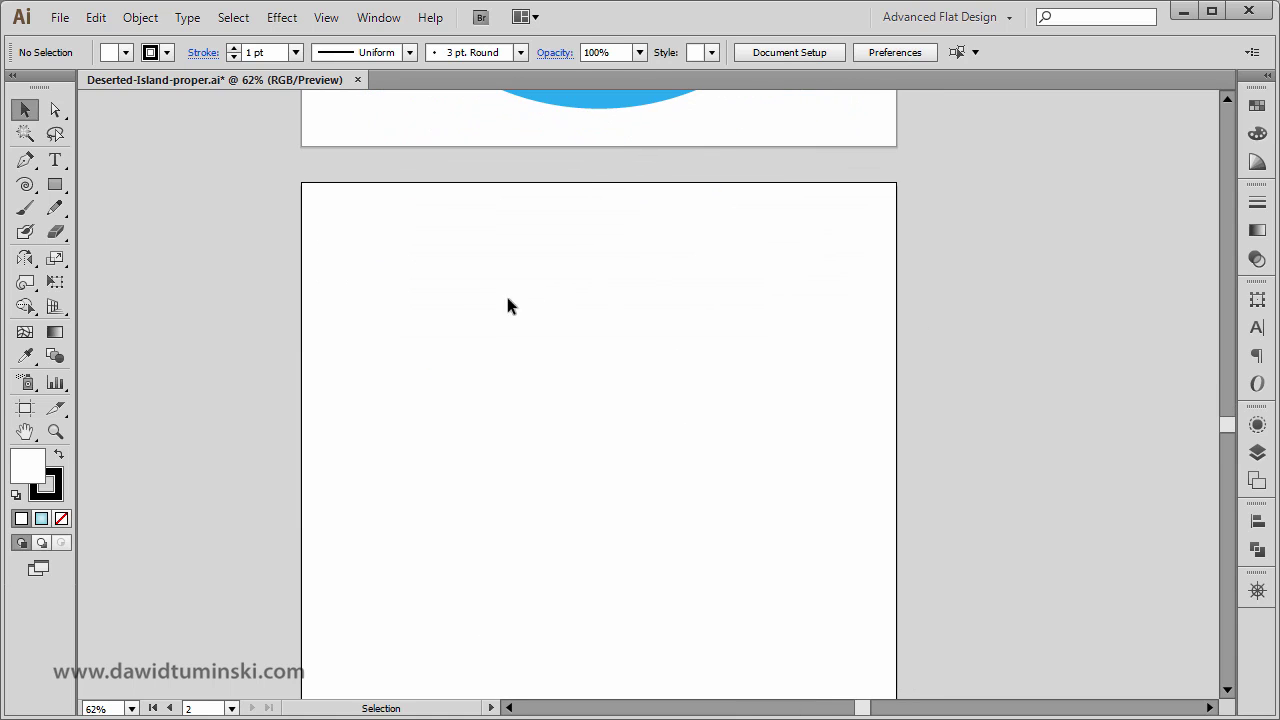
{"action": "left_click_drag", "start_coordinate": [377, 263], "coordinate": [842, 570]}
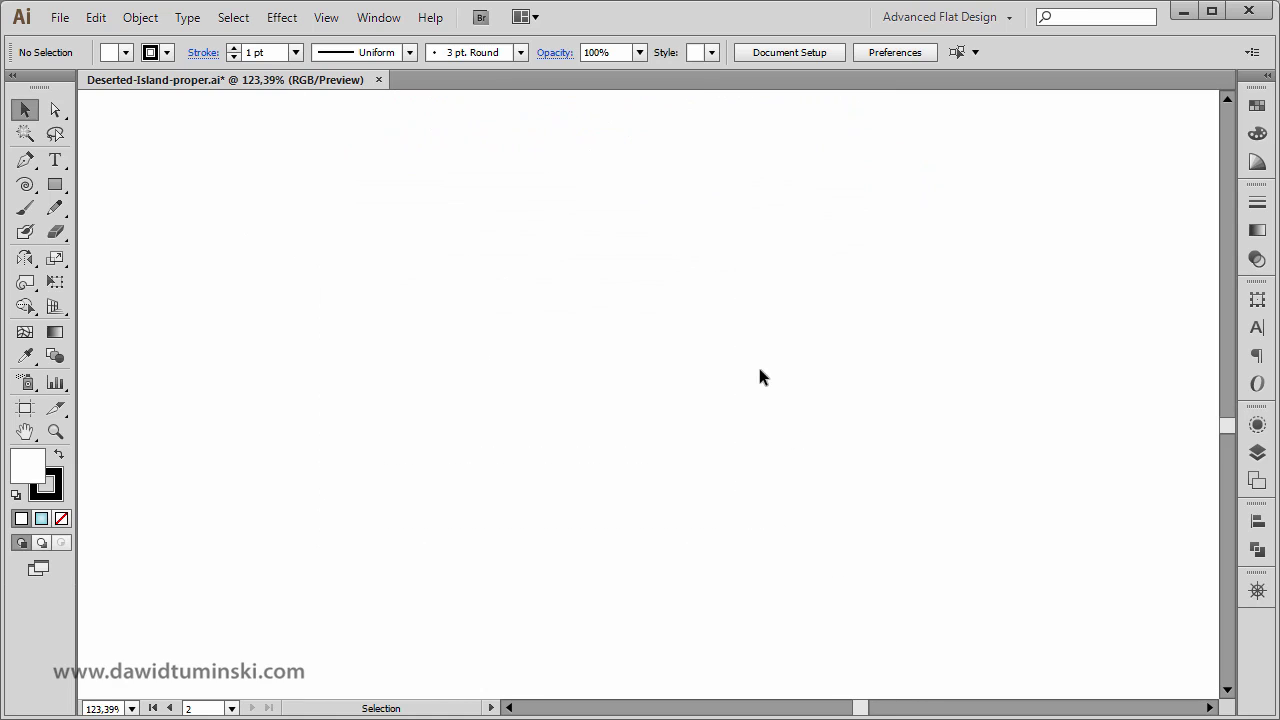
{"action": "key", "text": "l"}
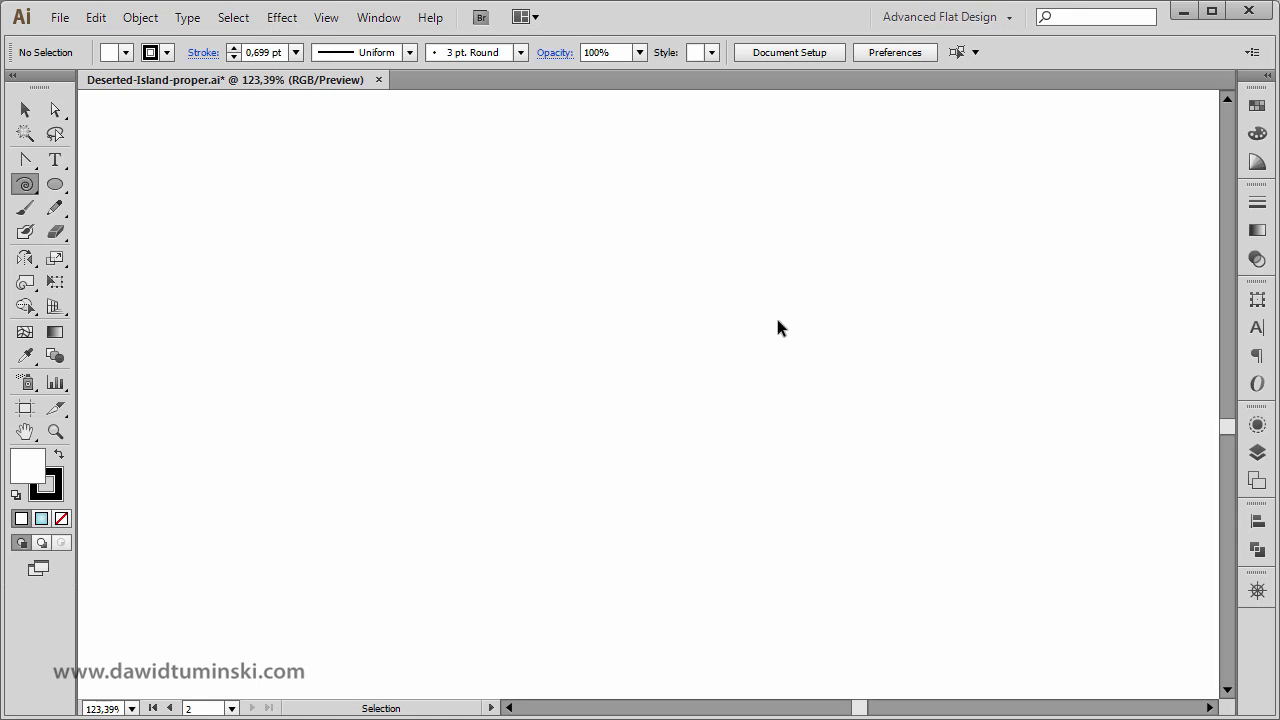
{"action": "key", "text": "l"}
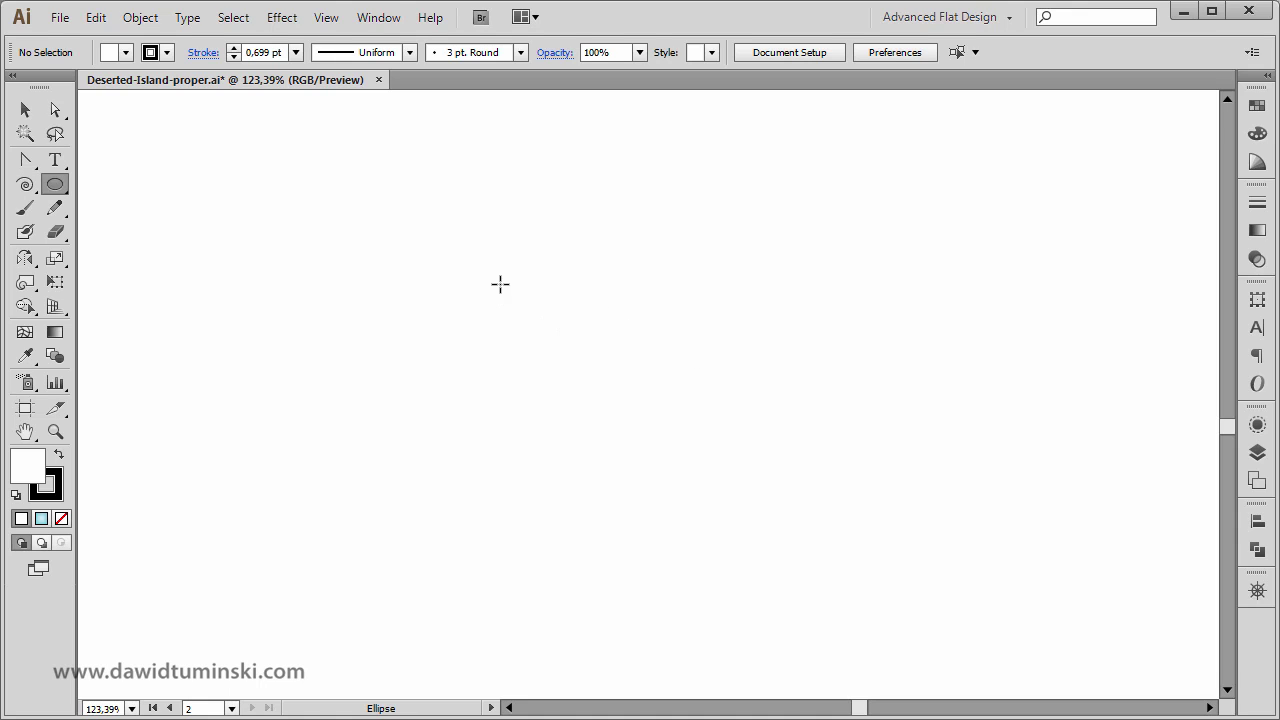
{"action": "left_click_drag", "start_coordinate": [444, 271], "coordinate": [810, 552]}
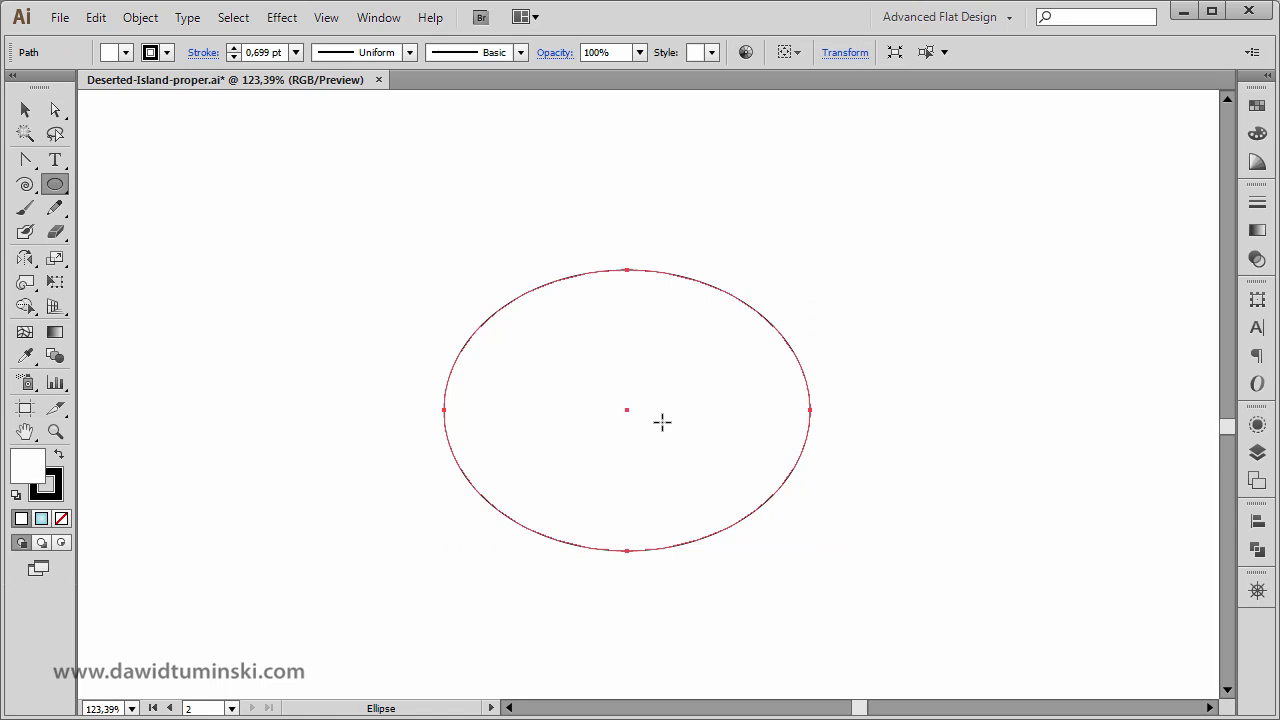
{"action": "left_click_drag", "start_coordinate": [626, 408], "coordinate": [642, 365]}
{"action": "key", "text": "ctrl"}
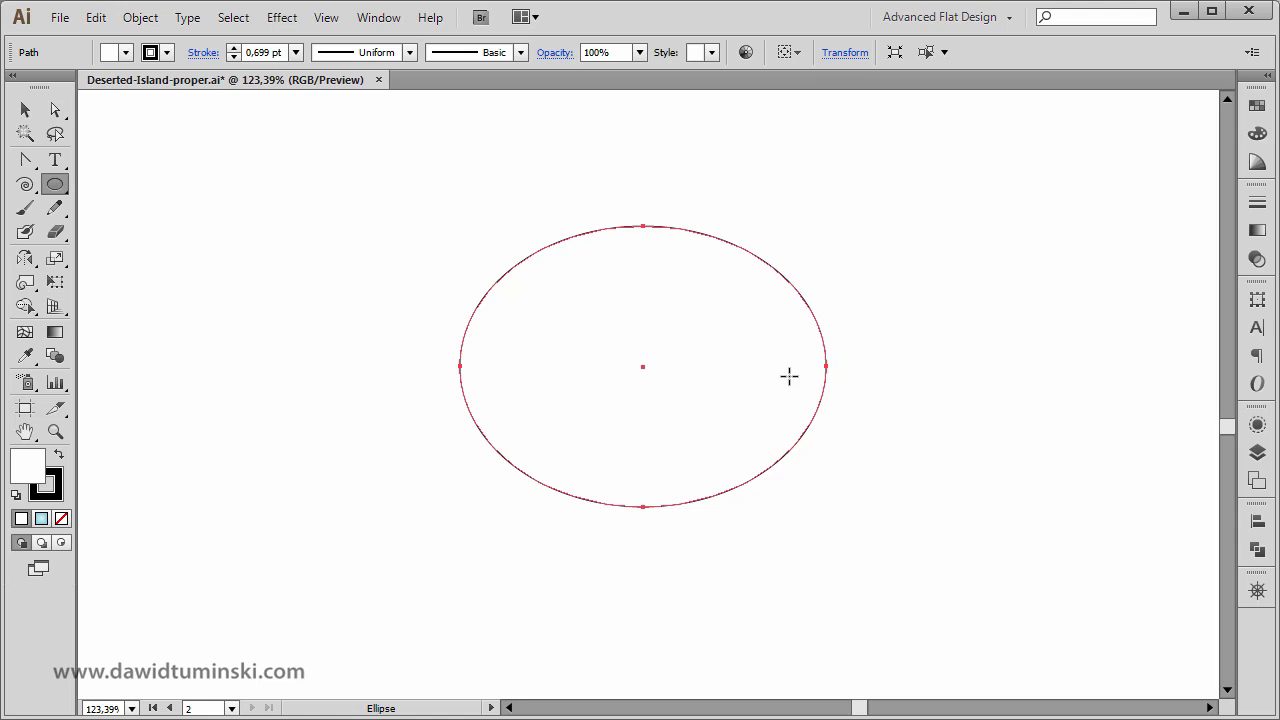
Convert the ellipse's left and right anchor points to corners, then deselect the pointed shape
{"action": "left_click", "coordinate": [28, 163]}
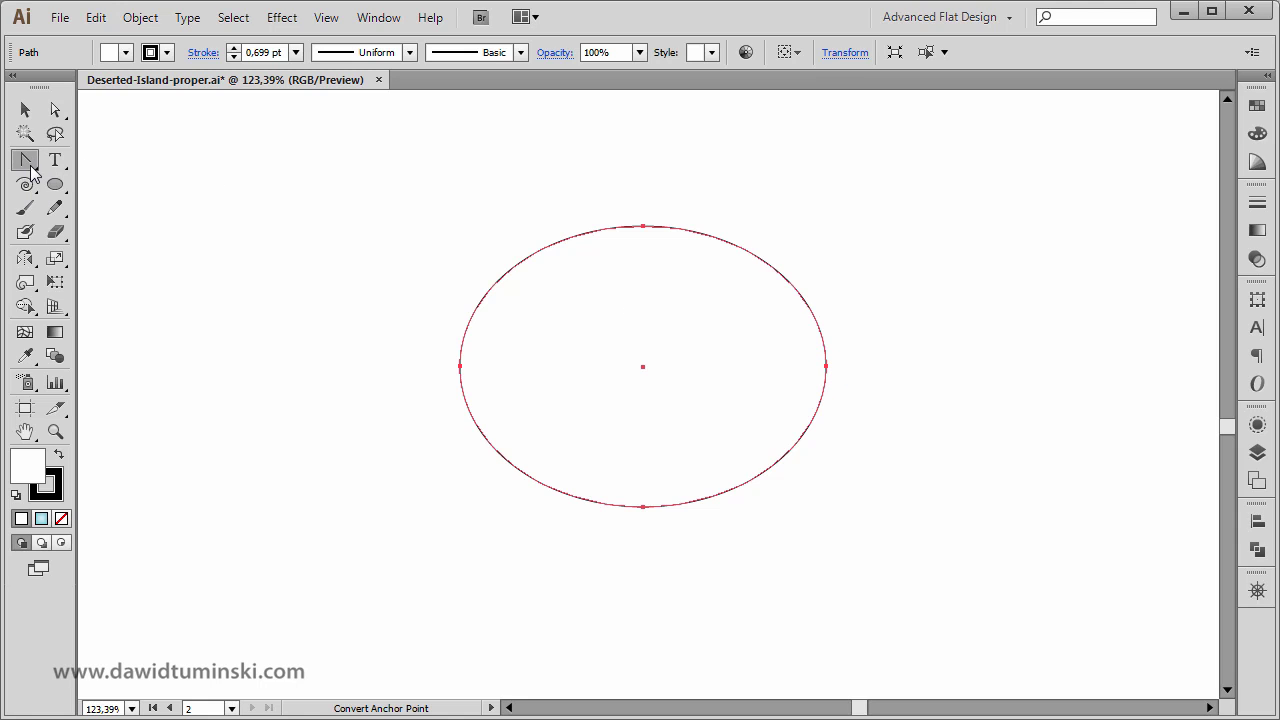
{"action": "left_click", "coordinate": [461, 367]}
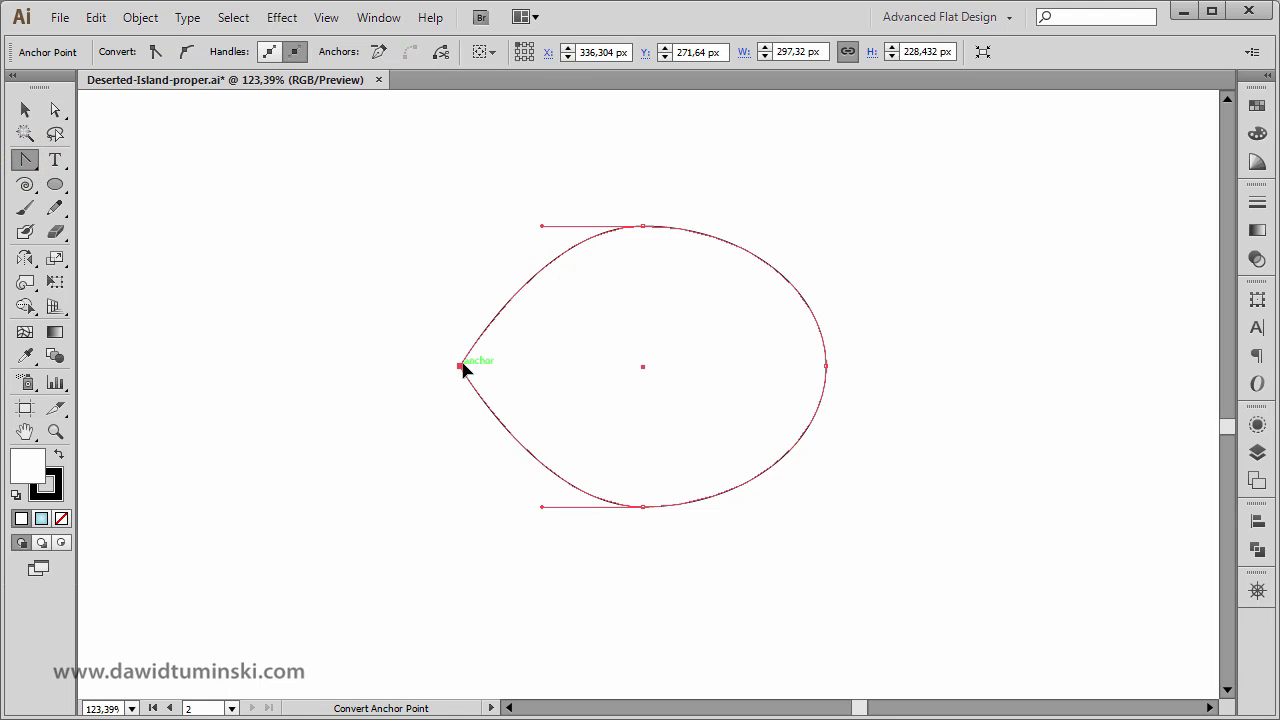
{"action": "left_click", "coordinate": [828, 367]}
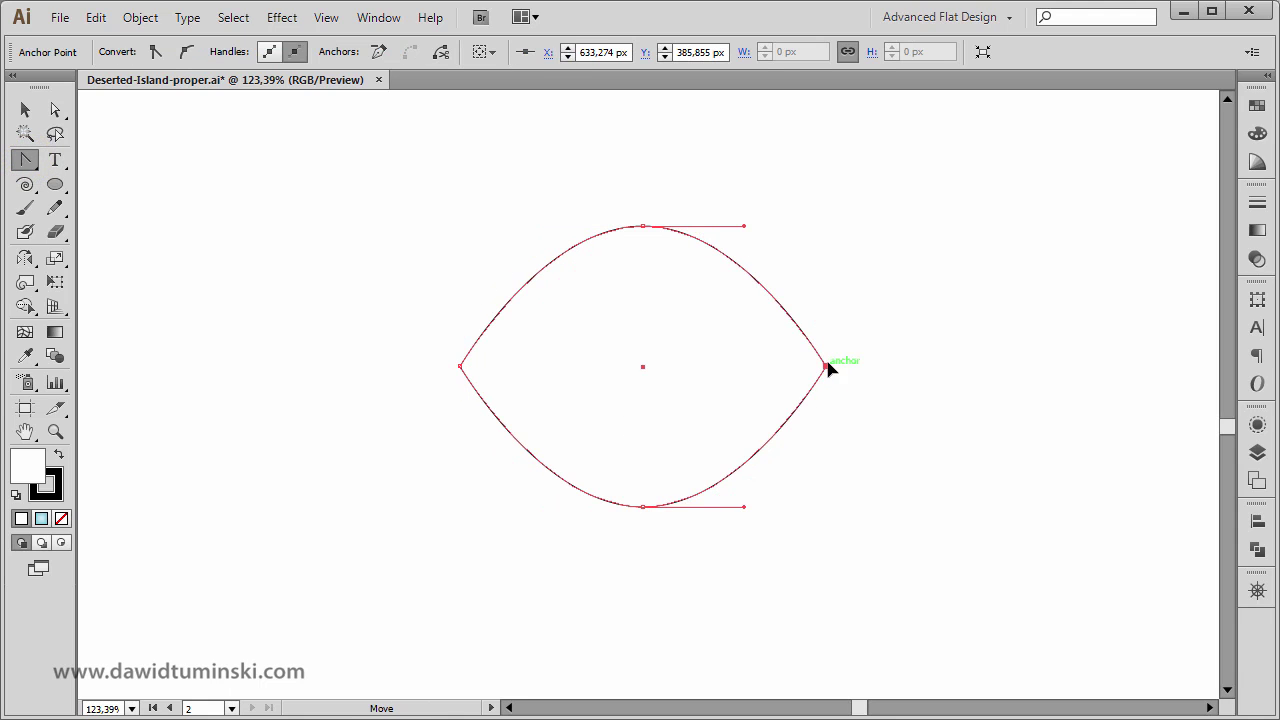
{"action": "left_click", "coordinate": [36, 107]}
{"action": "left_click", "coordinate": [349, 159]}
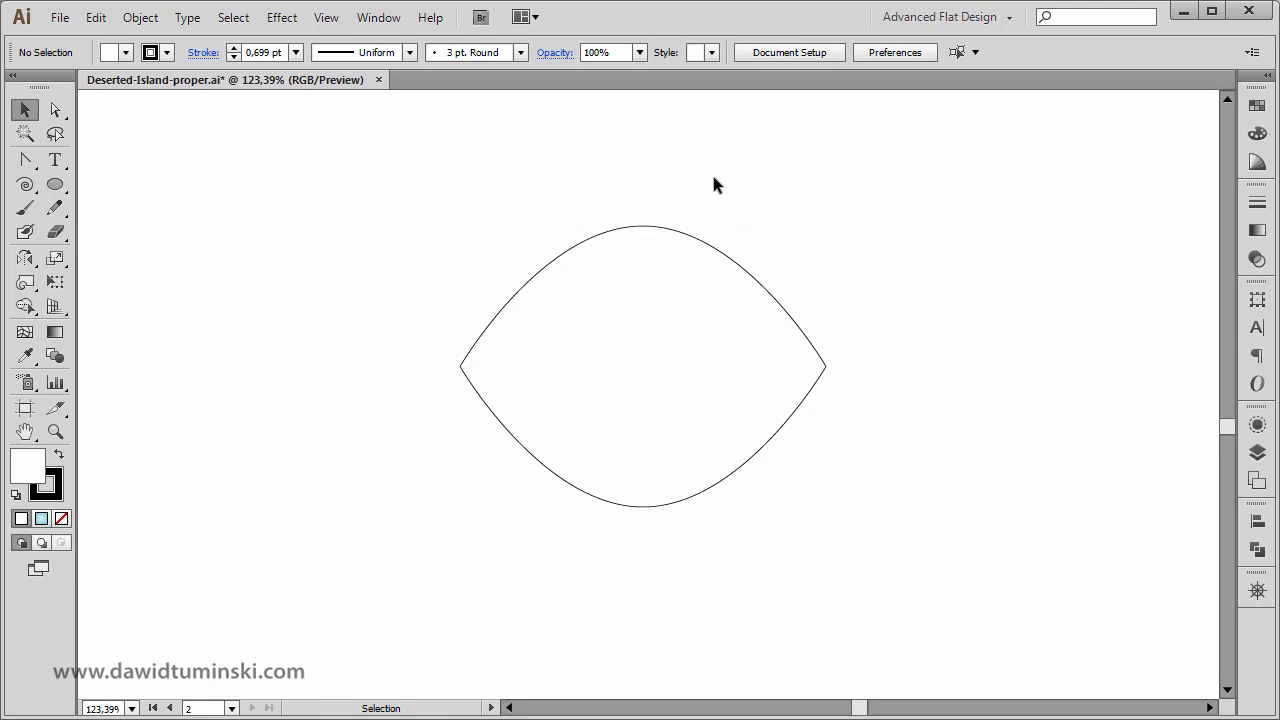
Copy the pointed oval and paste the duplicate in place directly in front of it
{"action": "left_click", "coordinate": [689, 233]}
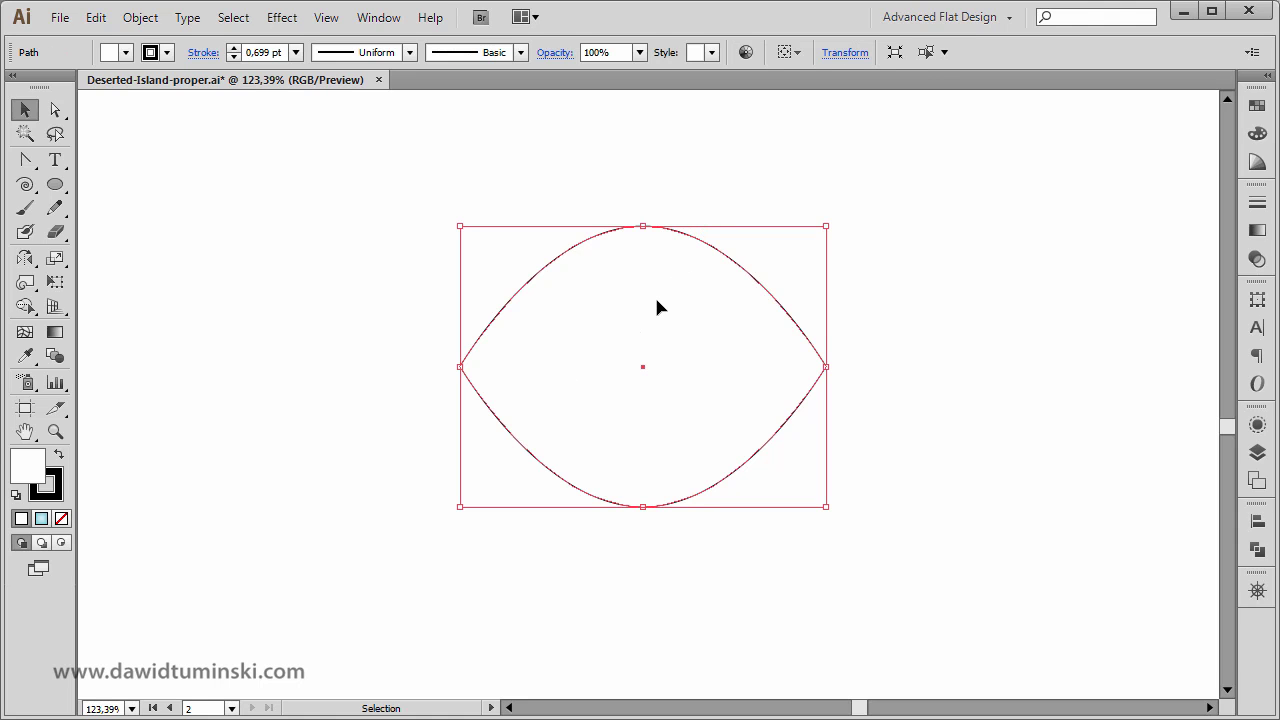
{"action": "key", "text": "ctrl+c"}
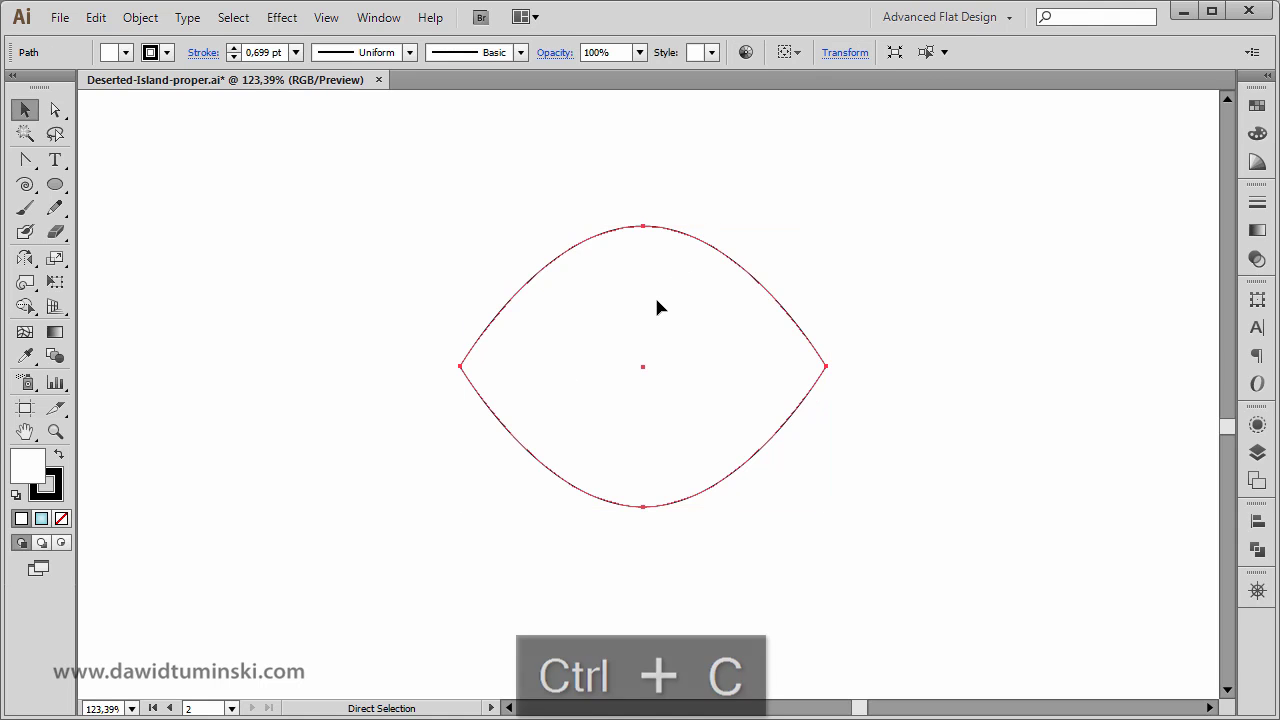
{"action": "key", "text": "ctrl+f"}
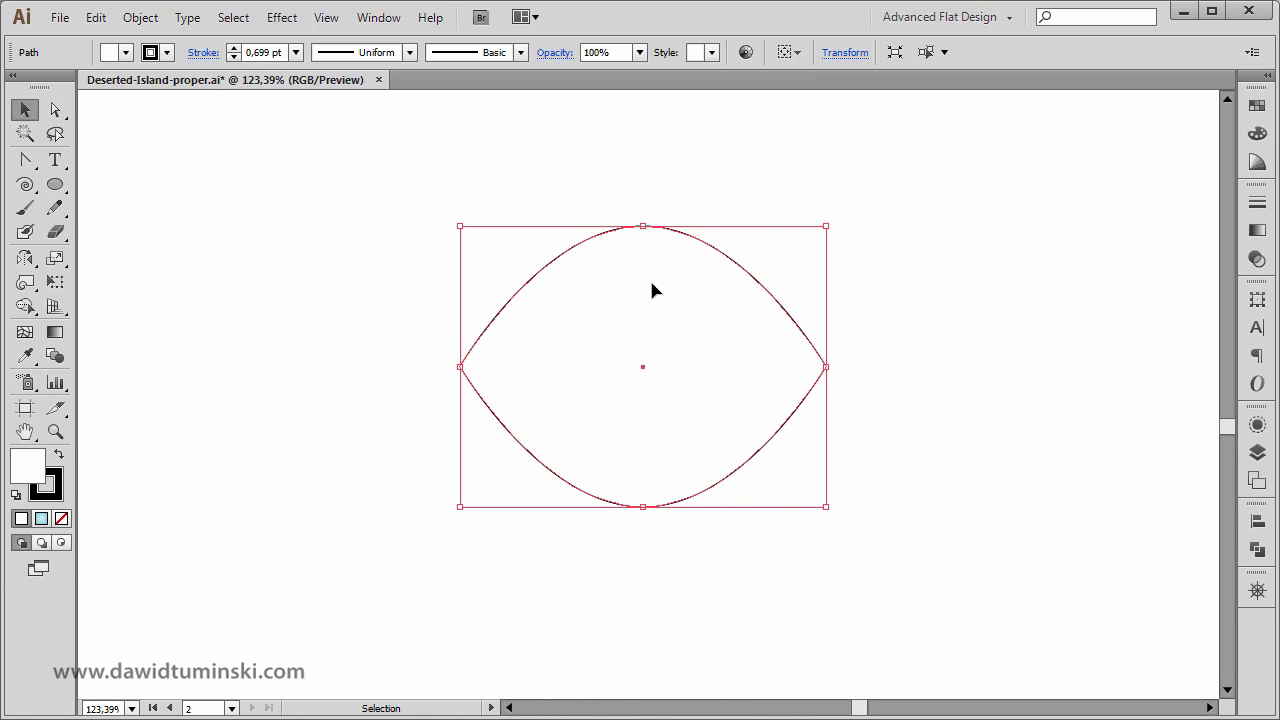
{"action": "left_click_drag", "start_coordinate": [648, 367], "coordinate": [927, 275]}
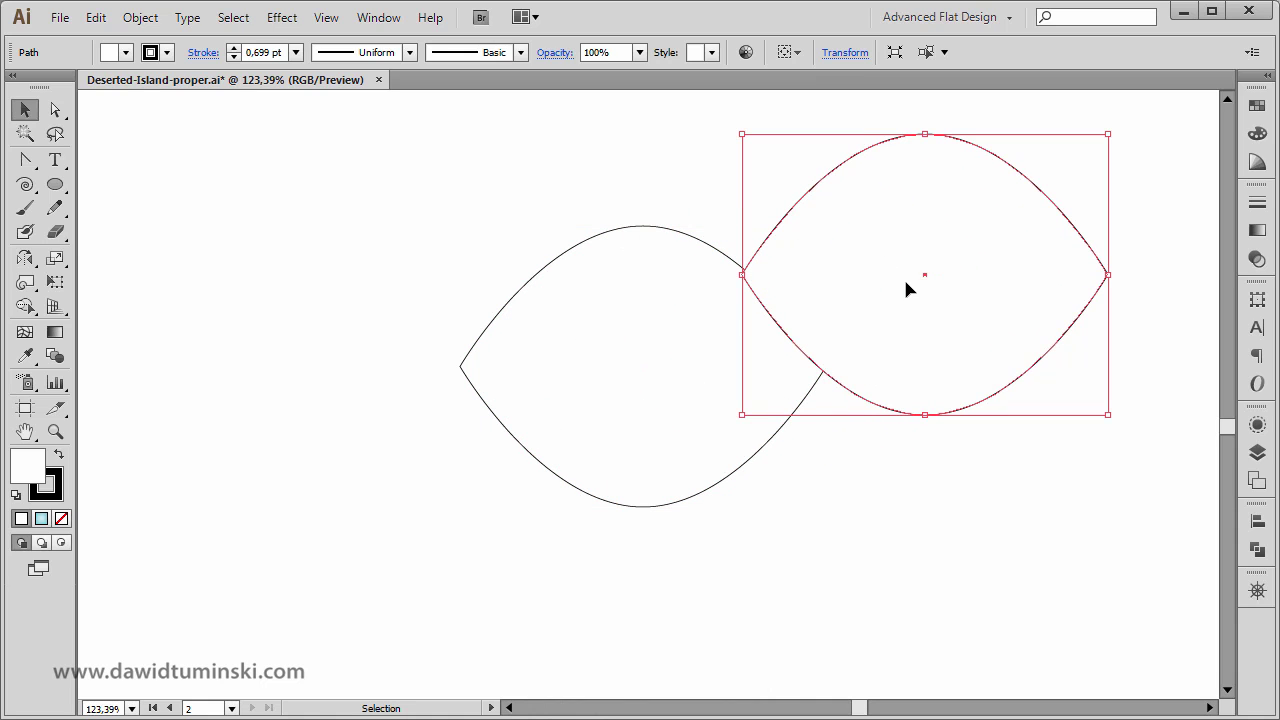
{"action": "key", "text": "ctrl+z"}
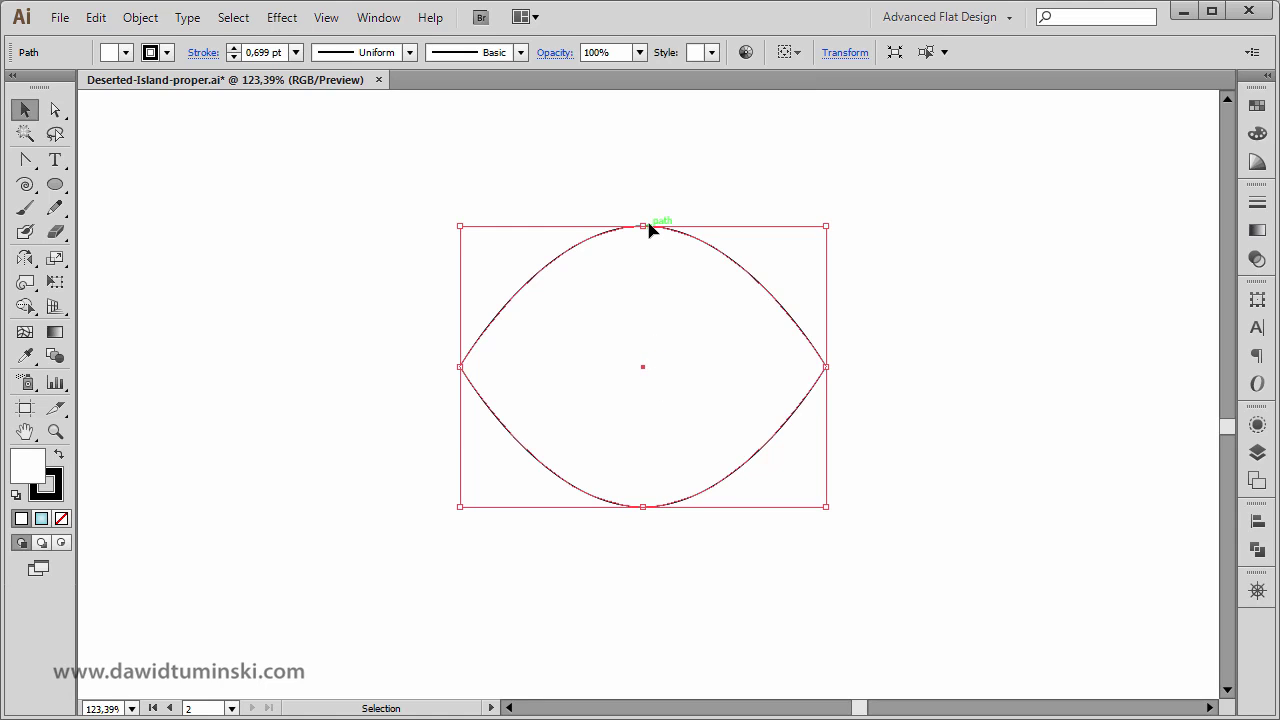
Squash the front copy vertically about its center, keeping its width, to make a slimmer shape inside the original
{"action": "left_click_drag", "start_coordinate": [647, 227], "coordinate": [644, 265]}
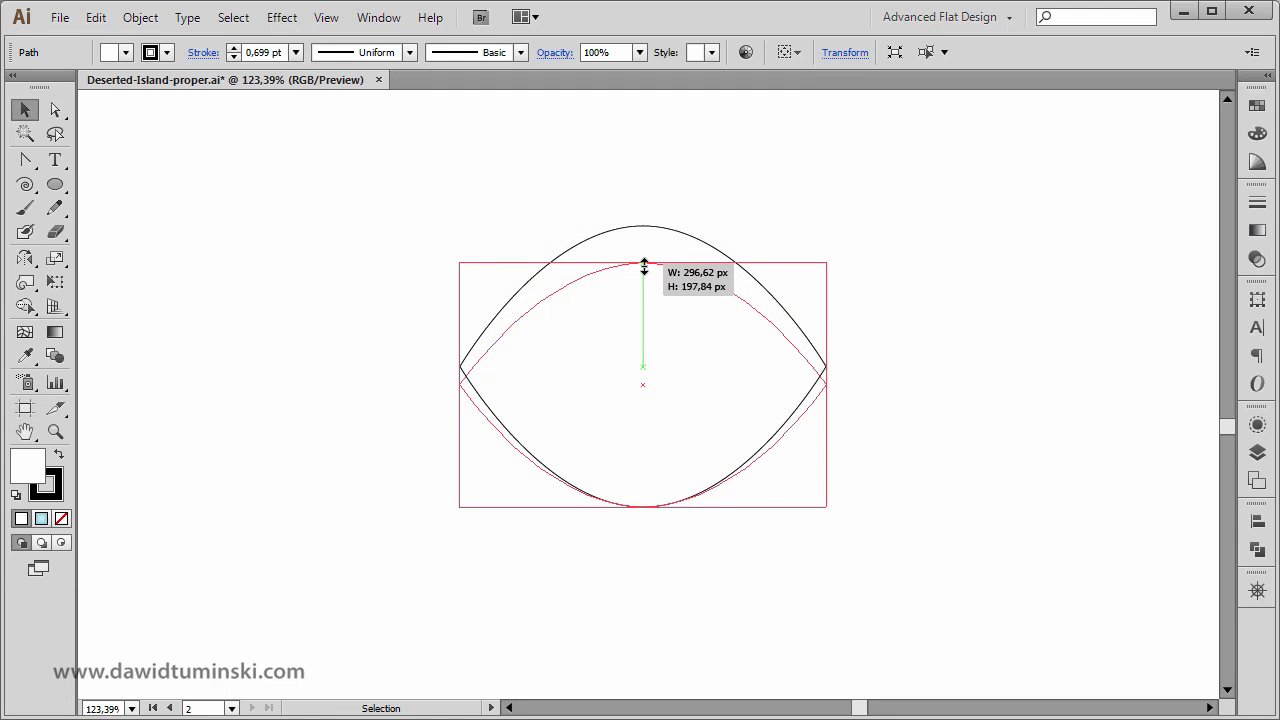
{"action": "left_click_drag", "start_coordinate": [644, 266], "coordinate": [644, 267]}
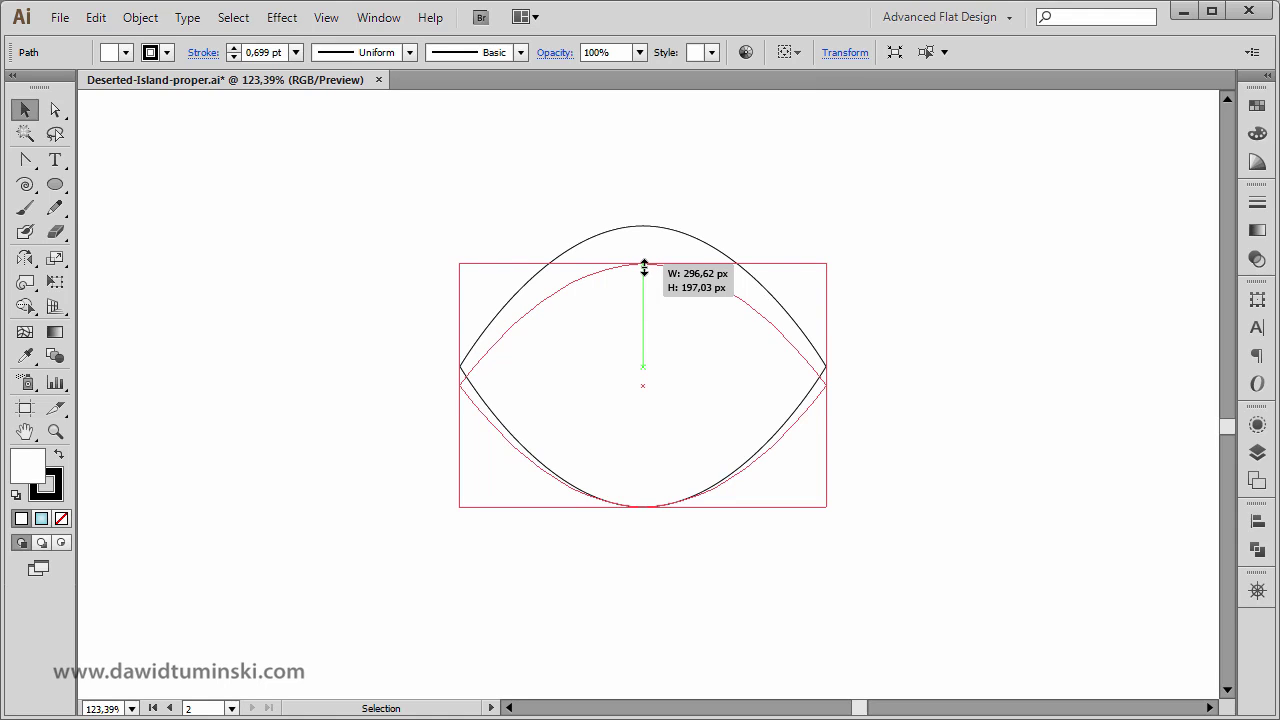
{"action": "left_click_drag", "start_coordinate": [644, 267], "coordinate": [643, 264]}
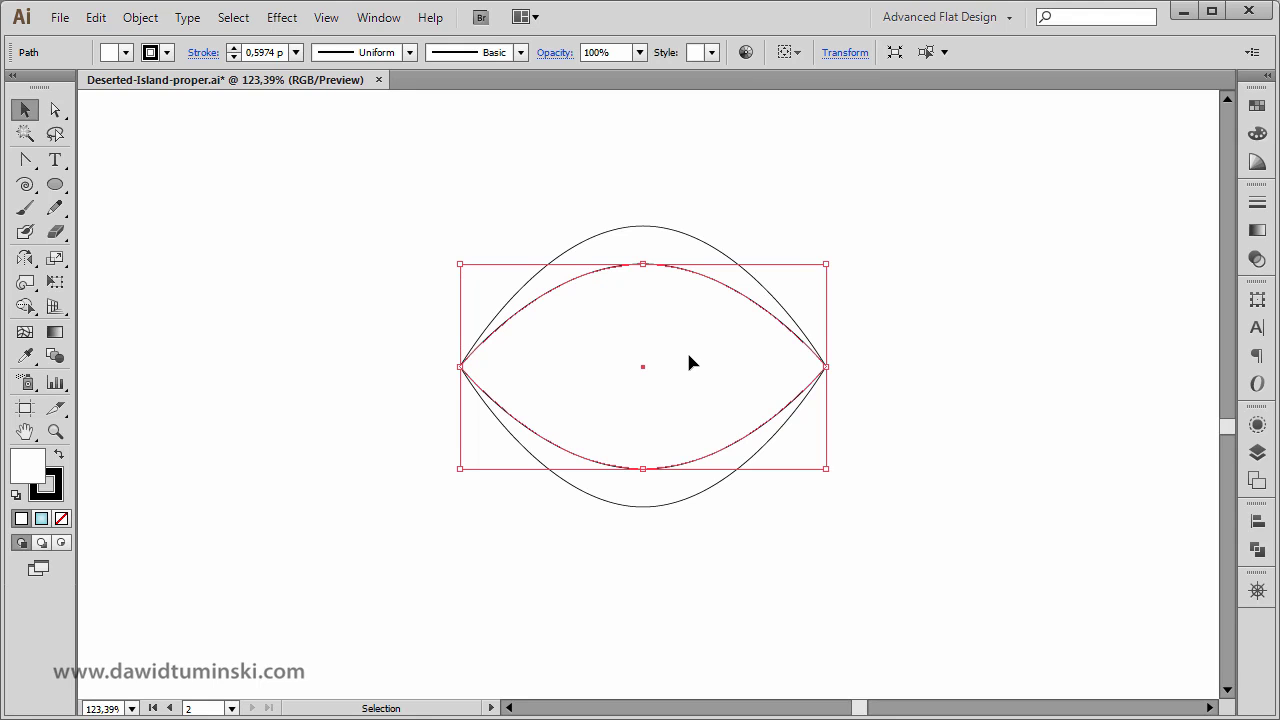
Paste a copy of the slimmer shape in front and squash it about its center to about 105 px high
{"action": "key", "text": "a"}
{"action": "key", "text": "ctrl+c"}
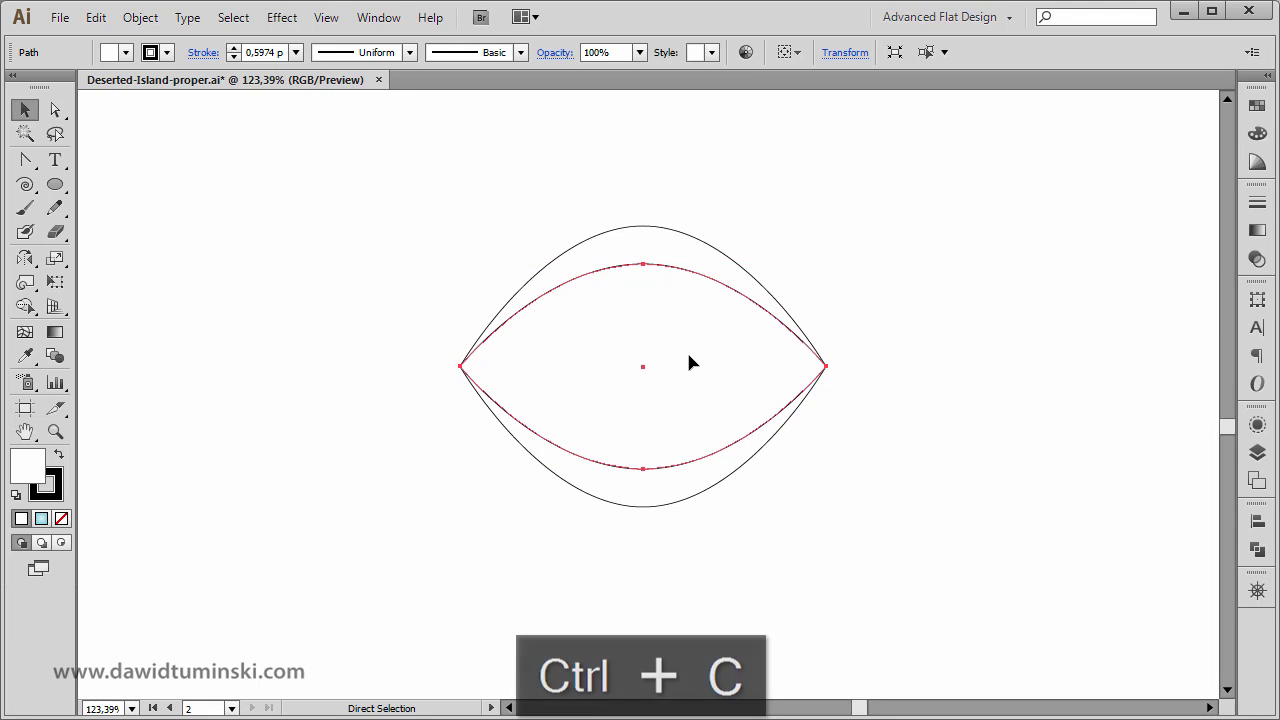
{"action": "key", "text": "v"}
{"action": "key", "text": "ctrl+f"}
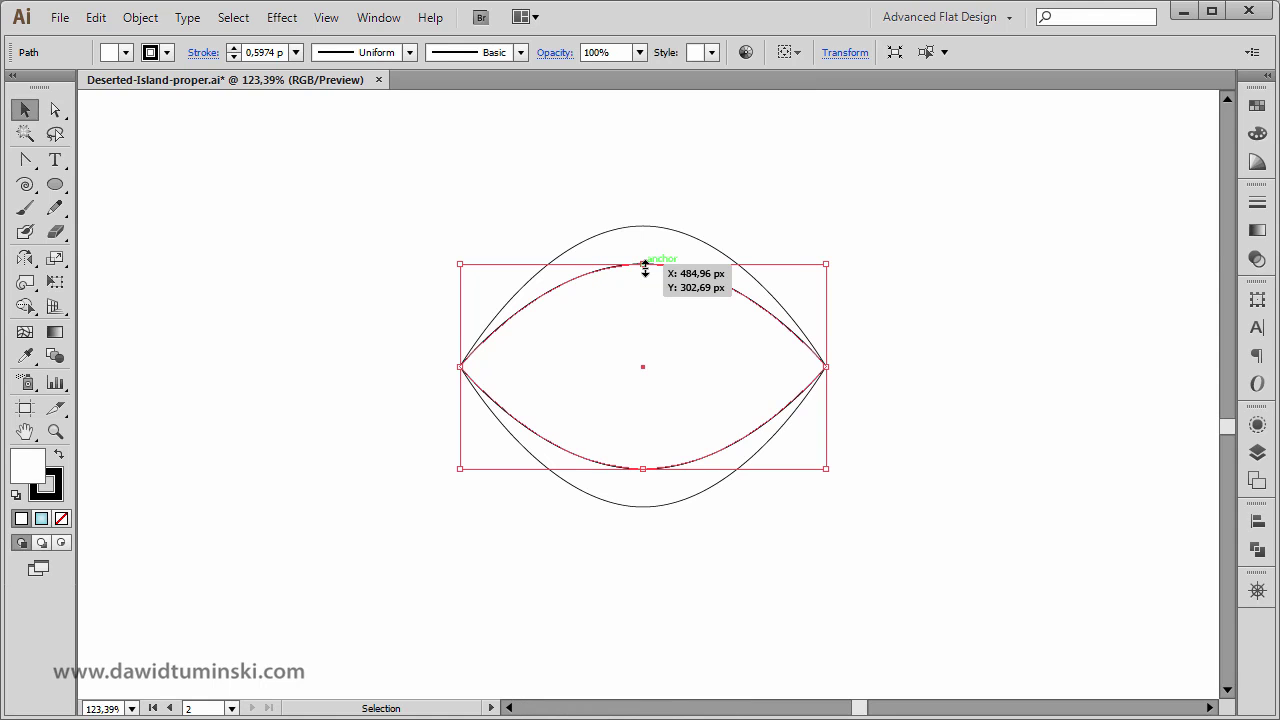
{"action": "left_click_drag", "start_coordinate": [645, 265], "coordinate": [635, 303]}
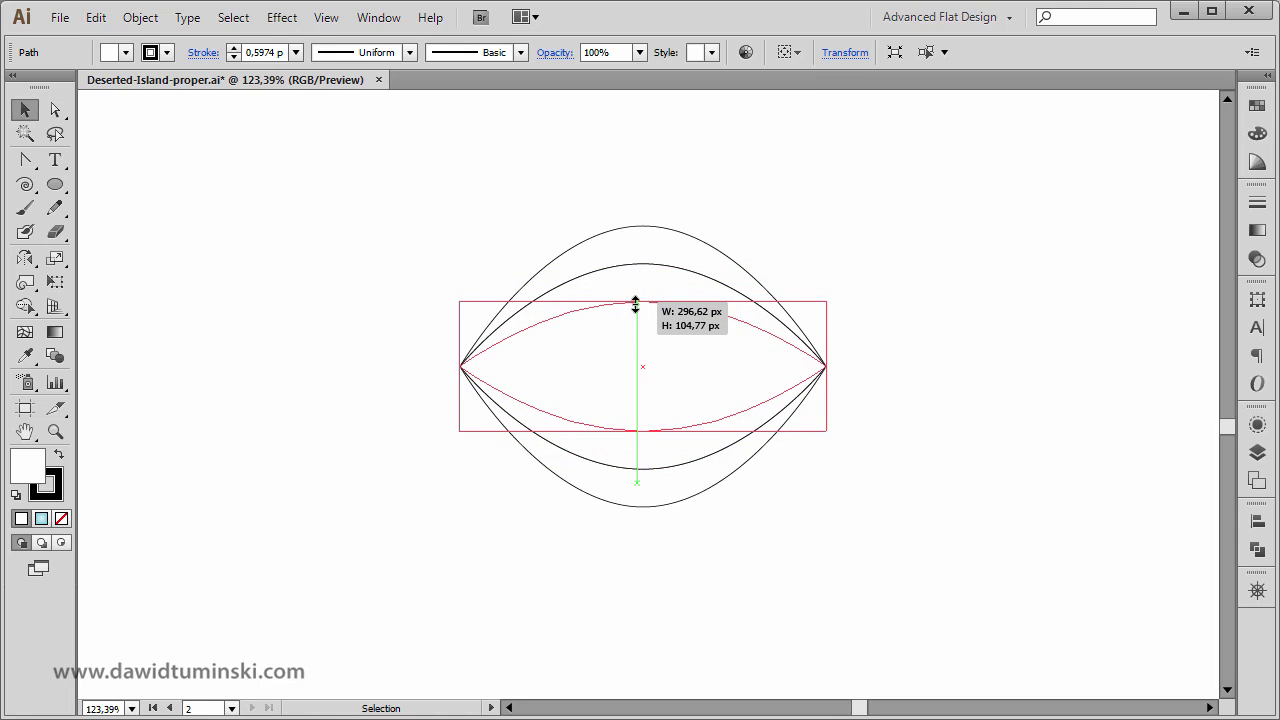
{"action": "left_click_drag", "start_coordinate": [635, 303], "coordinate": [635, 303]}
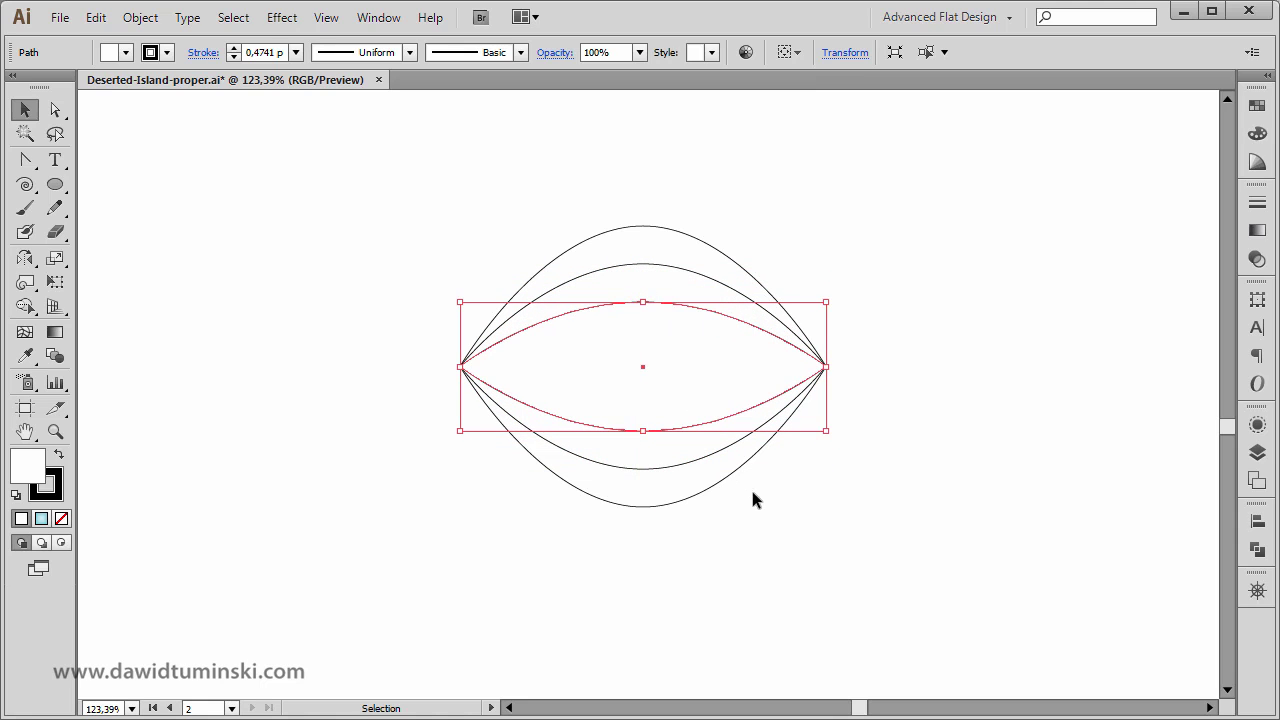
{"action": "left_click", "coordinate": [790, 498]}
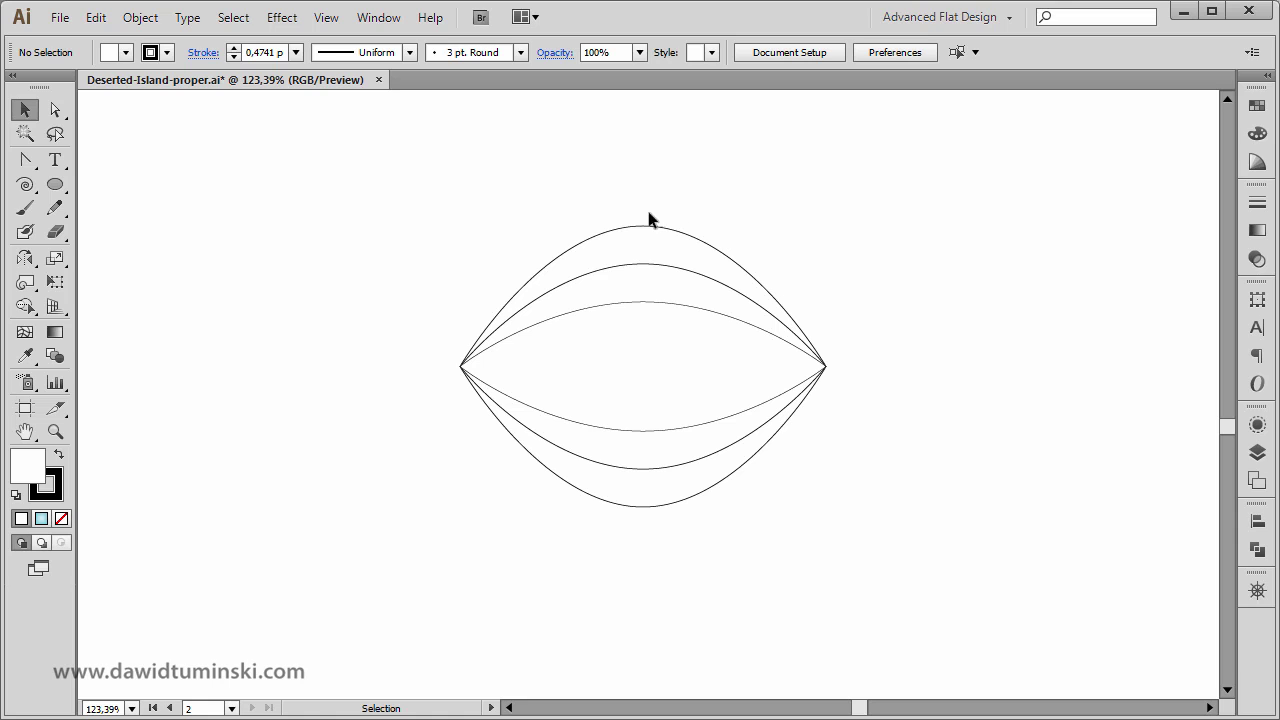
Divide the three nested pointed ovals into separate pieces with Pathfinder and ungroup the result
{"action": "left_click_drag", "start_coordinate": [802, 405], "coordinate": [437, 208]}
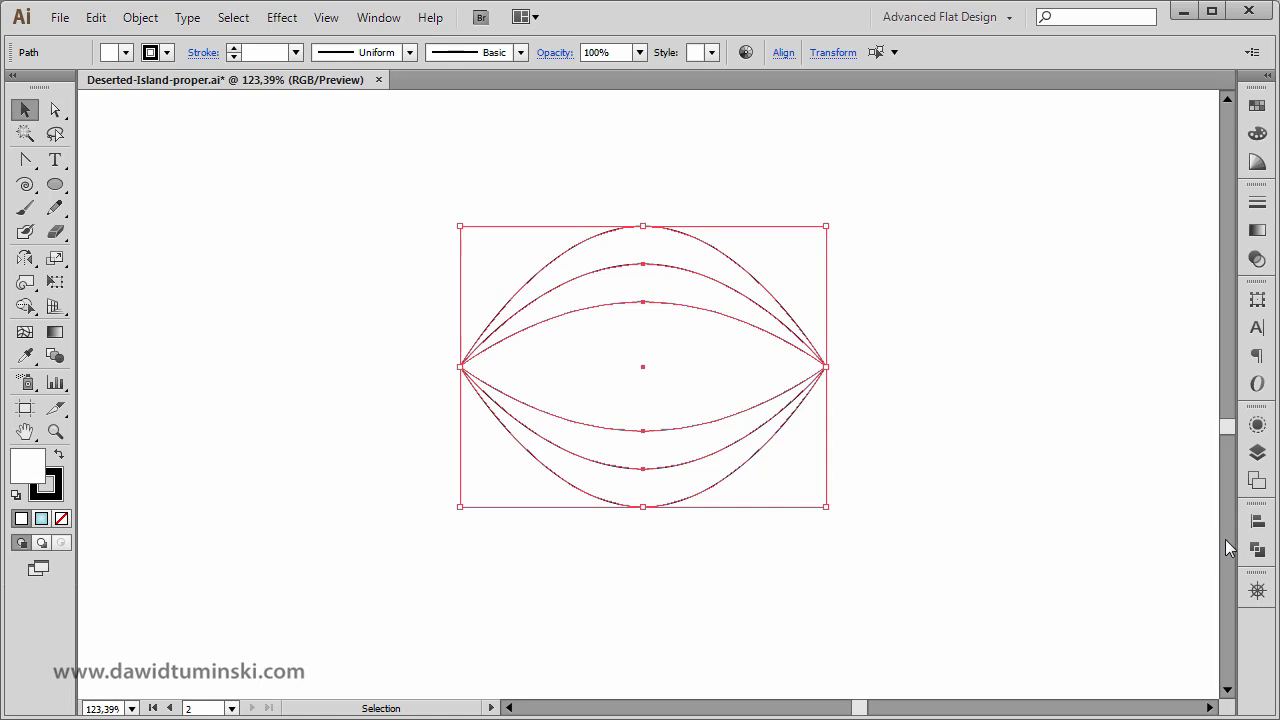
{"action": "left_click", "coordinate": [1253, 551]}
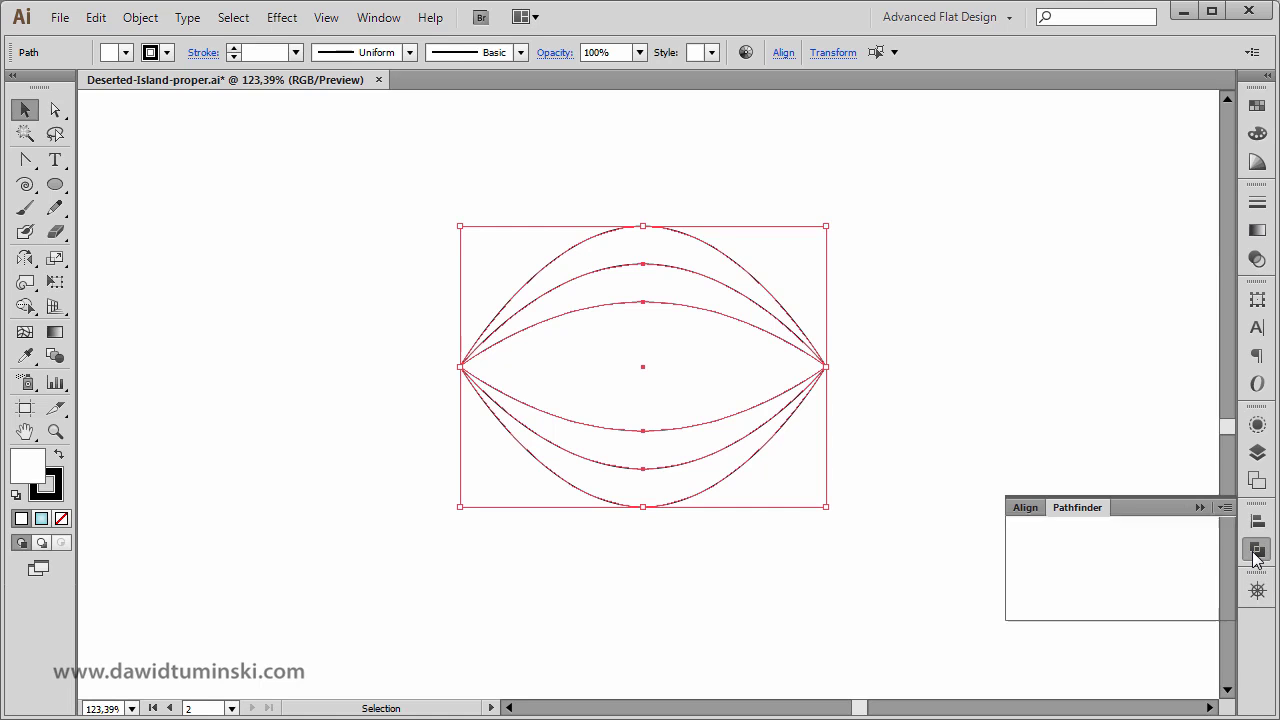
{"action": "left_click", "coordinate": [1028, 600]}
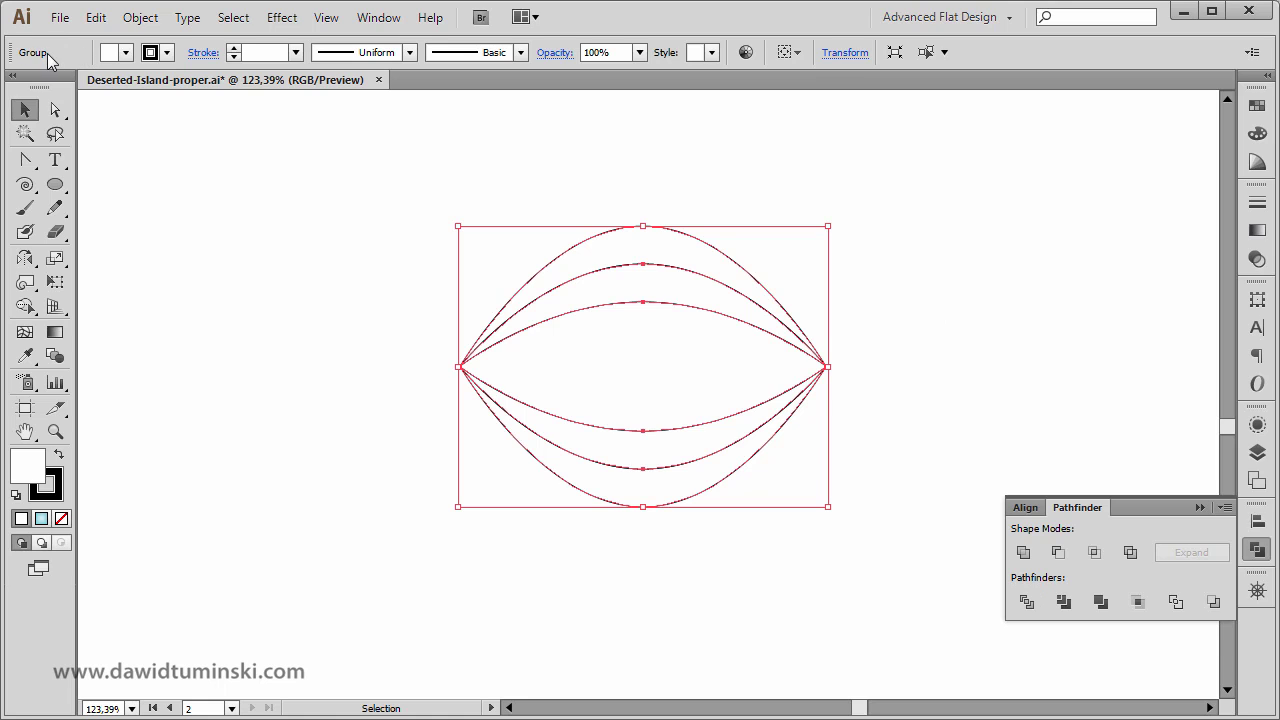
{"action": "left_click", "coordinate": [231, 192]}
{"action": "left_click", "coordinate": [688, 358]}
{"action": "left_click", "coordinate": [146, 20]}
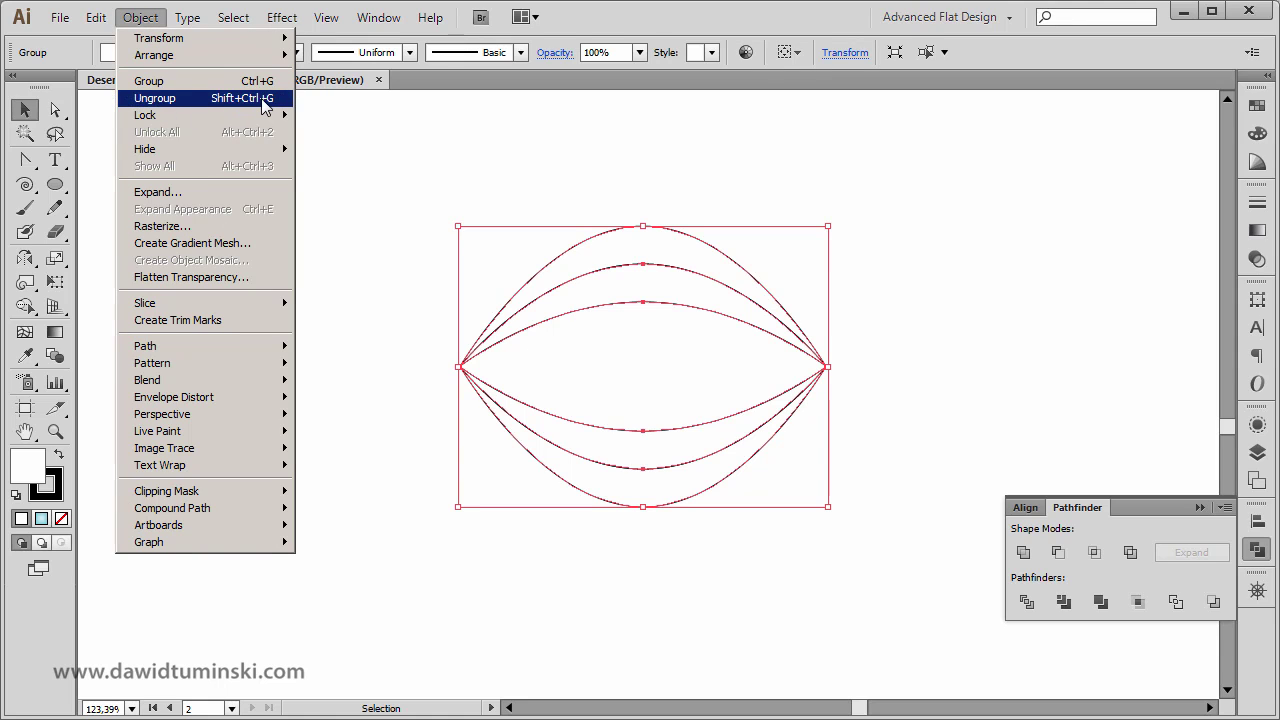
{"action": "left_click", "coordinate": [265, 106]}
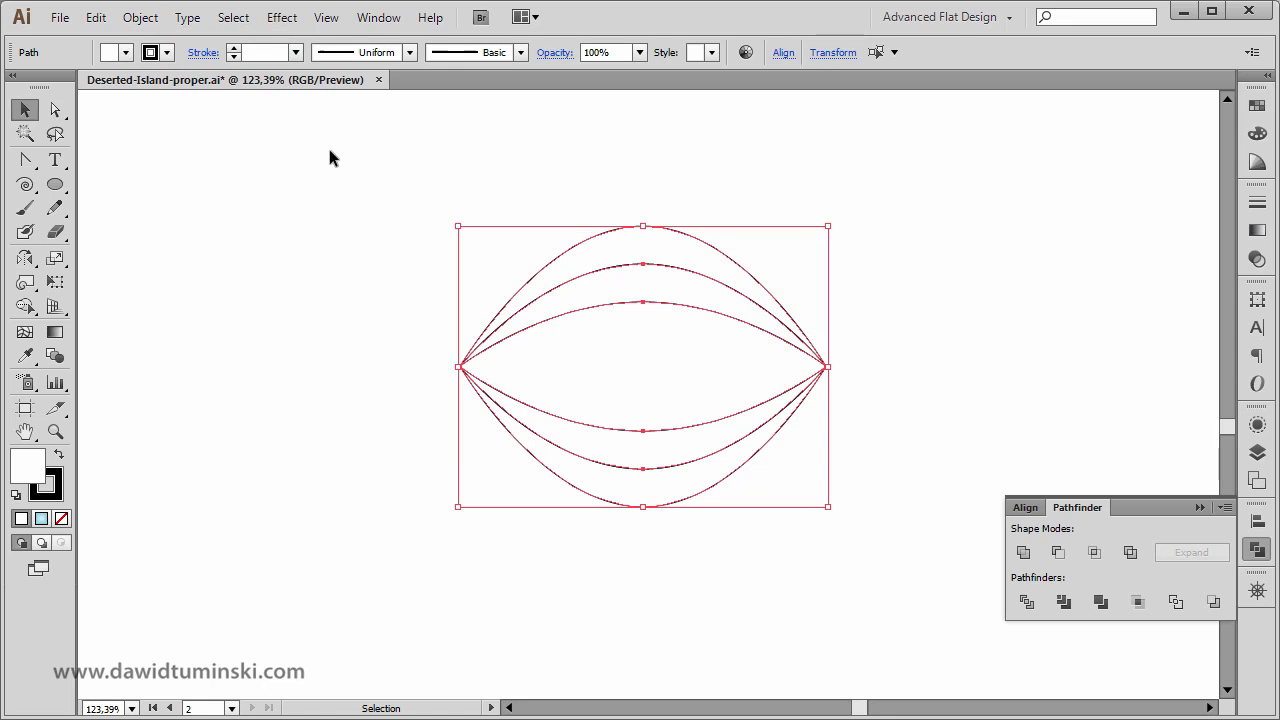
Delete the central and lower pieces of the divided ovals, keeping only the two upper crescents
{"action": "left_click", "coordinate": [460, 342]}
{"action": "left_click_drag", "start_coordinate": [733, 568], "coordinate": [600, 440]}
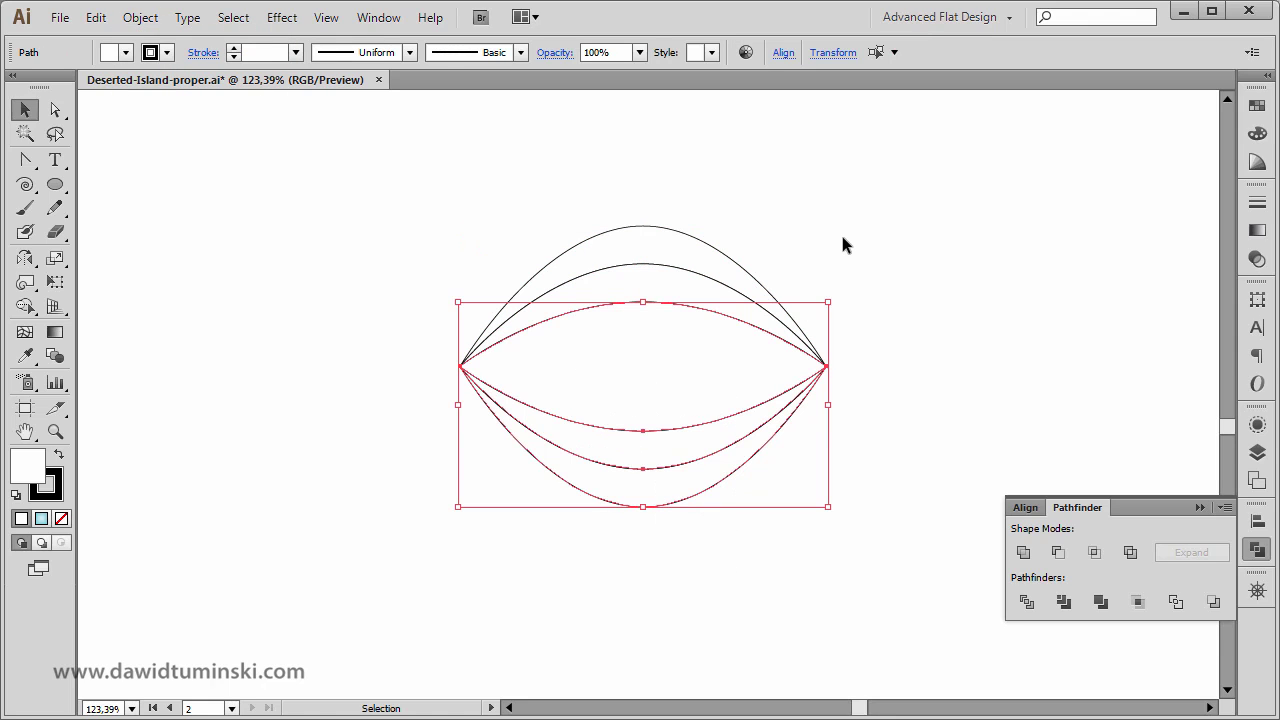
{"action": "key", "text": "Delete"}
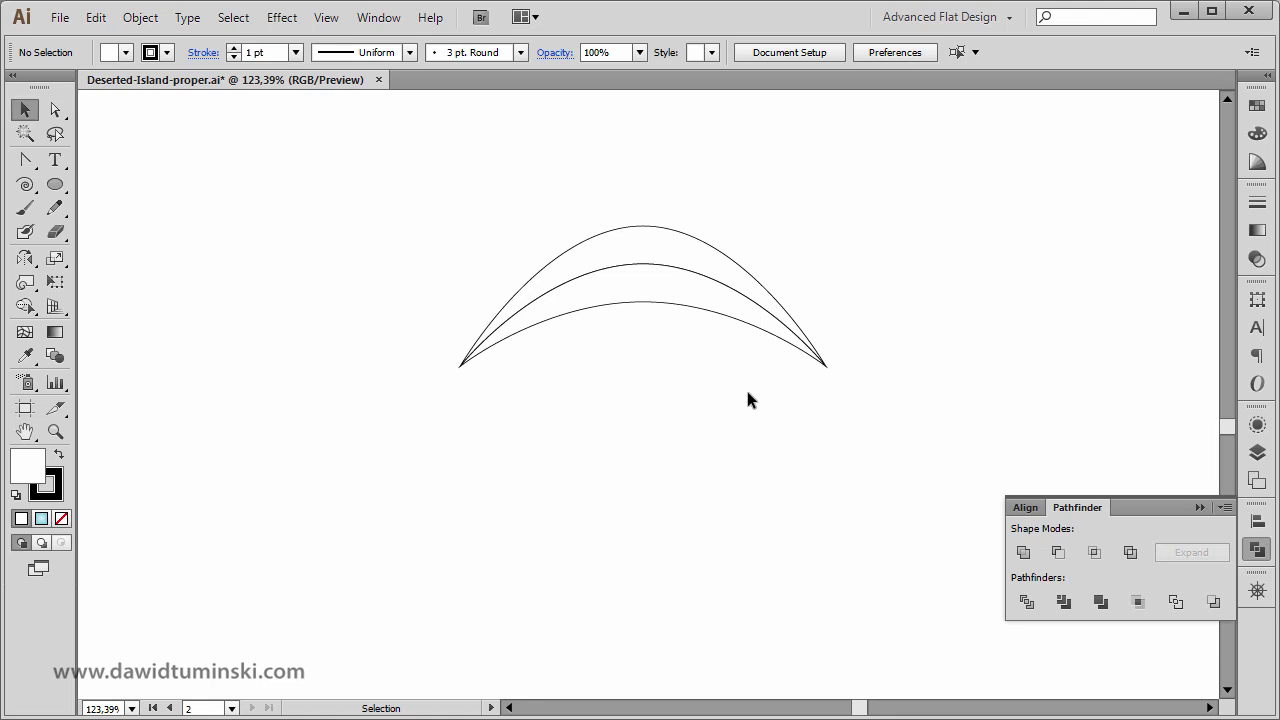
Fill the lower crescent with the dark green swatch and the upper crescent with the light green swatch
{"action": "left_click", "coordinate": [650, 302]}
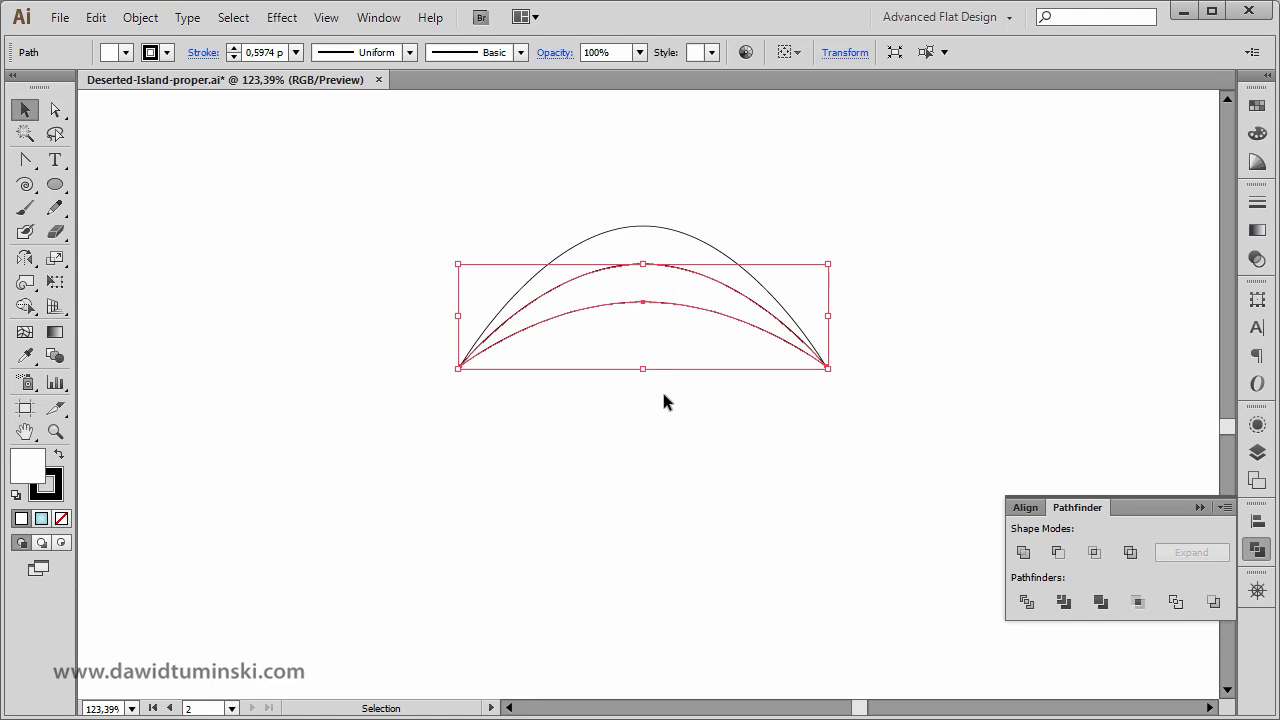
{"action": "left_click", "coordinate": [1257, 105]}
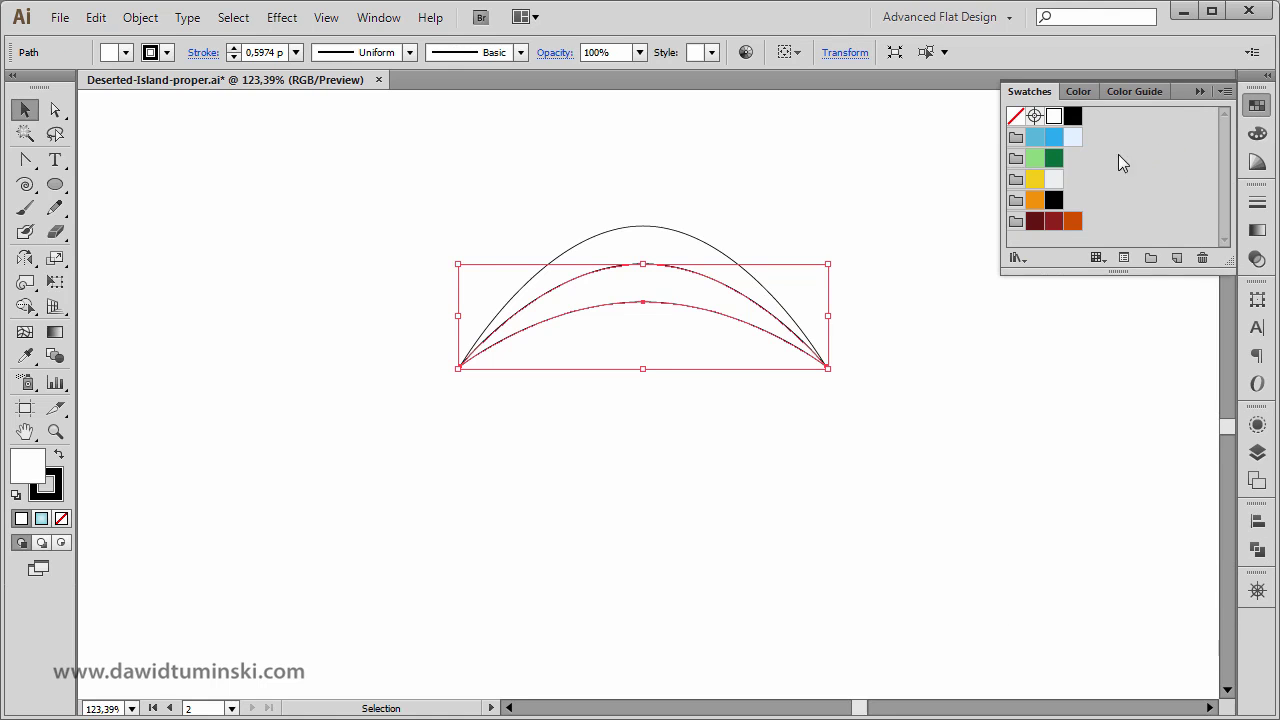
{"action": "left_click", "coordinate": [1055, 160]}
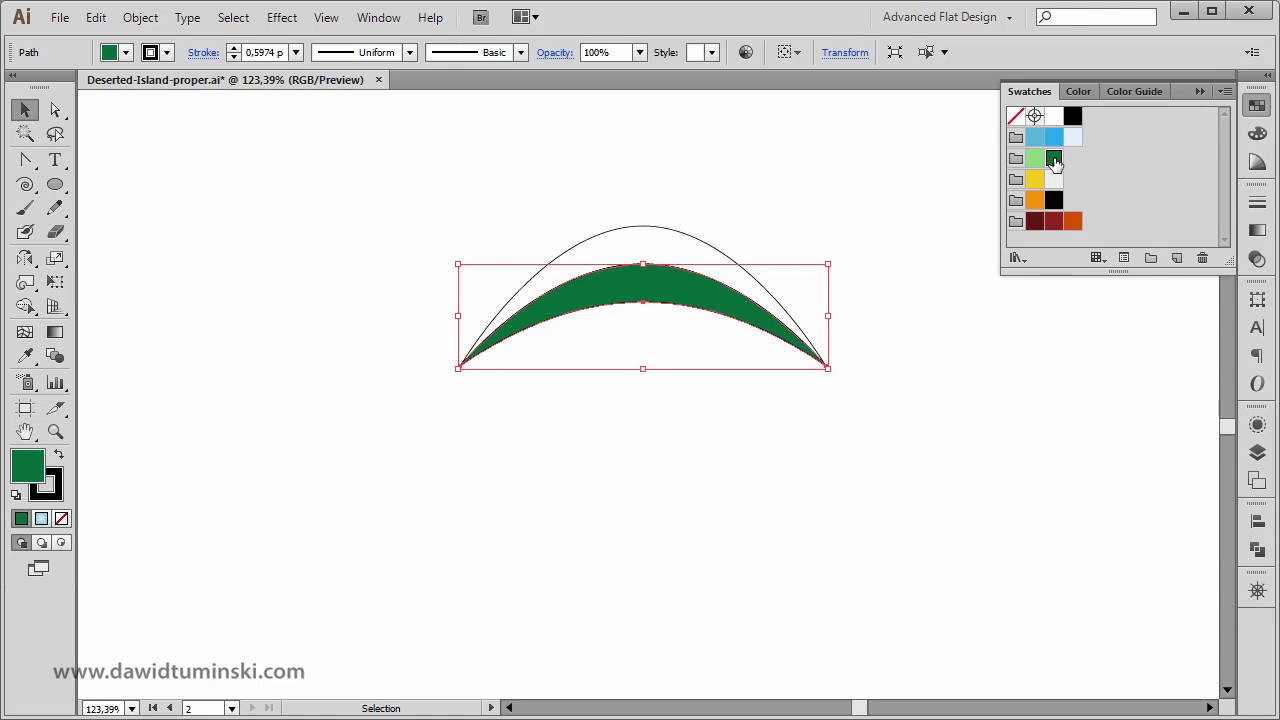
{"action": "left_click", "coordinate": [651, 226]}
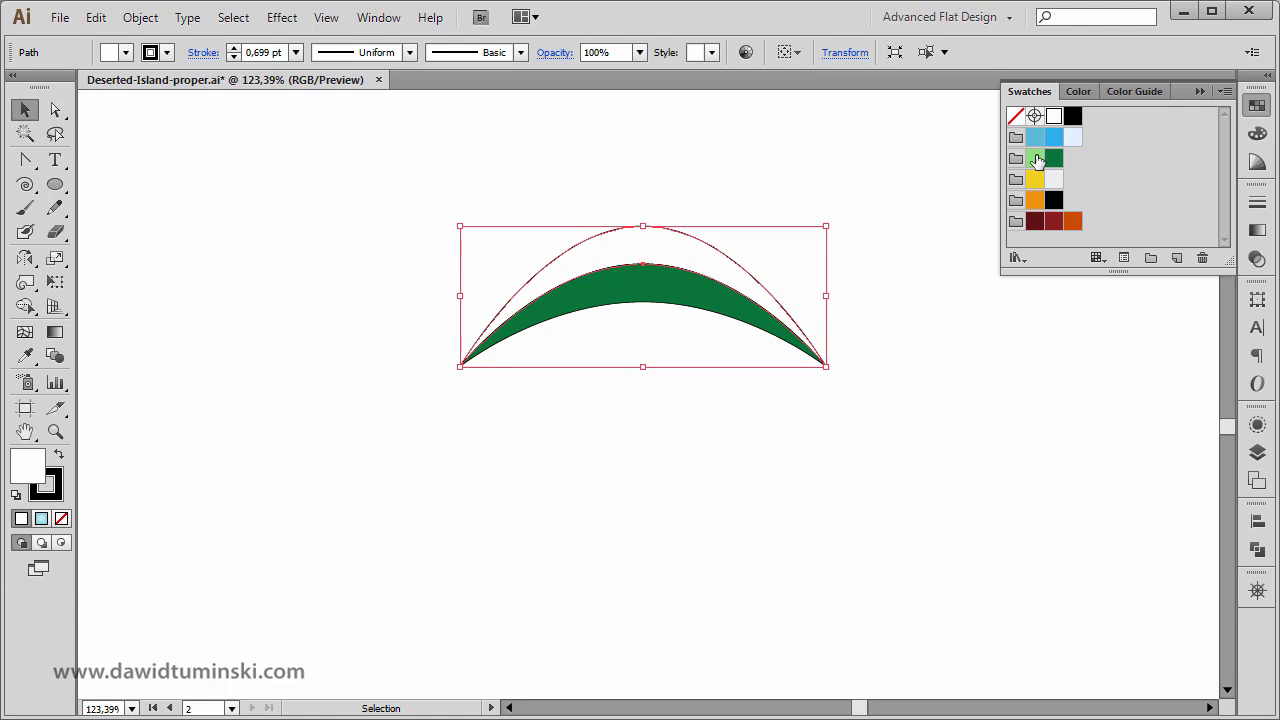
{"action": "left_click", "coordinate": [1036, 159]}
Remove the strokes from both green crescents and rotate the leaf counterclockwise to a diagonal, then deselect it
{"action": "left_click_drag", "start_coordinate": [599, 153], "coordinate": [766, 371]}
{"action": "key", "text": "x"}
{"action": "key", "text": "slash"}
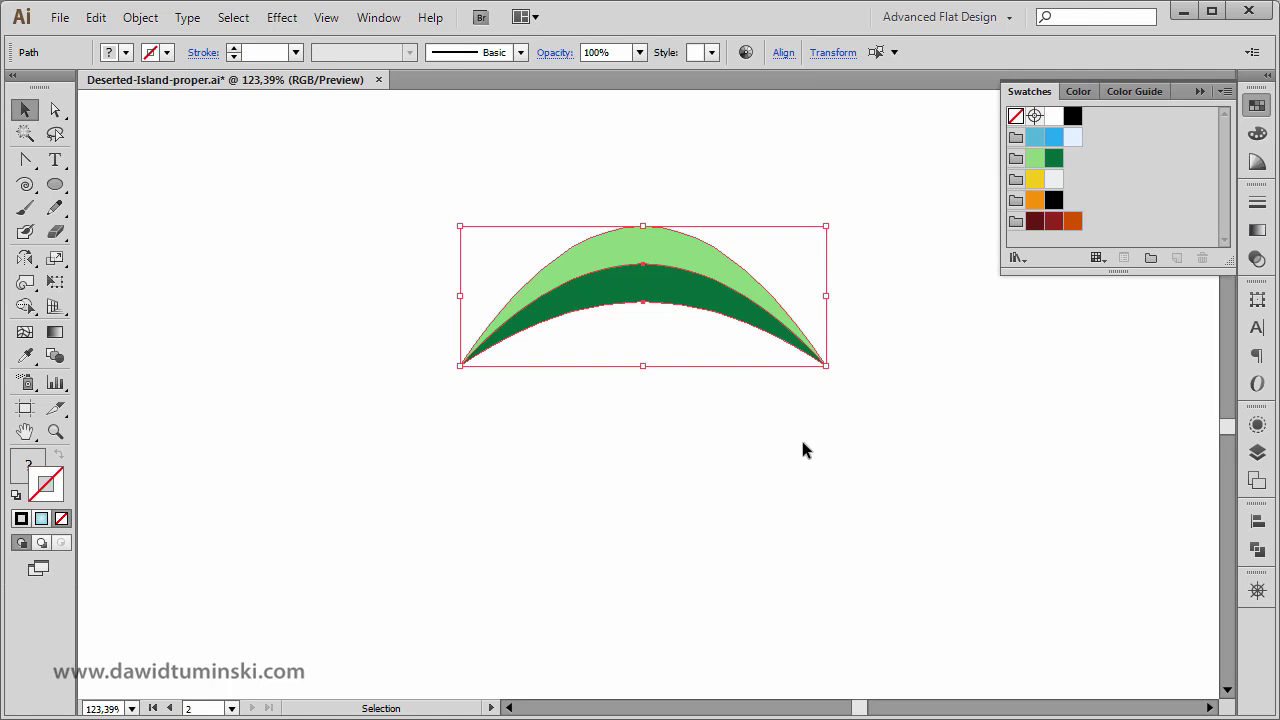
{"action": "left_click_drag", "start_coordinate": [836, 369], "coordinate": [791, 240]}
{"action": "left_click", "coordinate": [817, 400]}
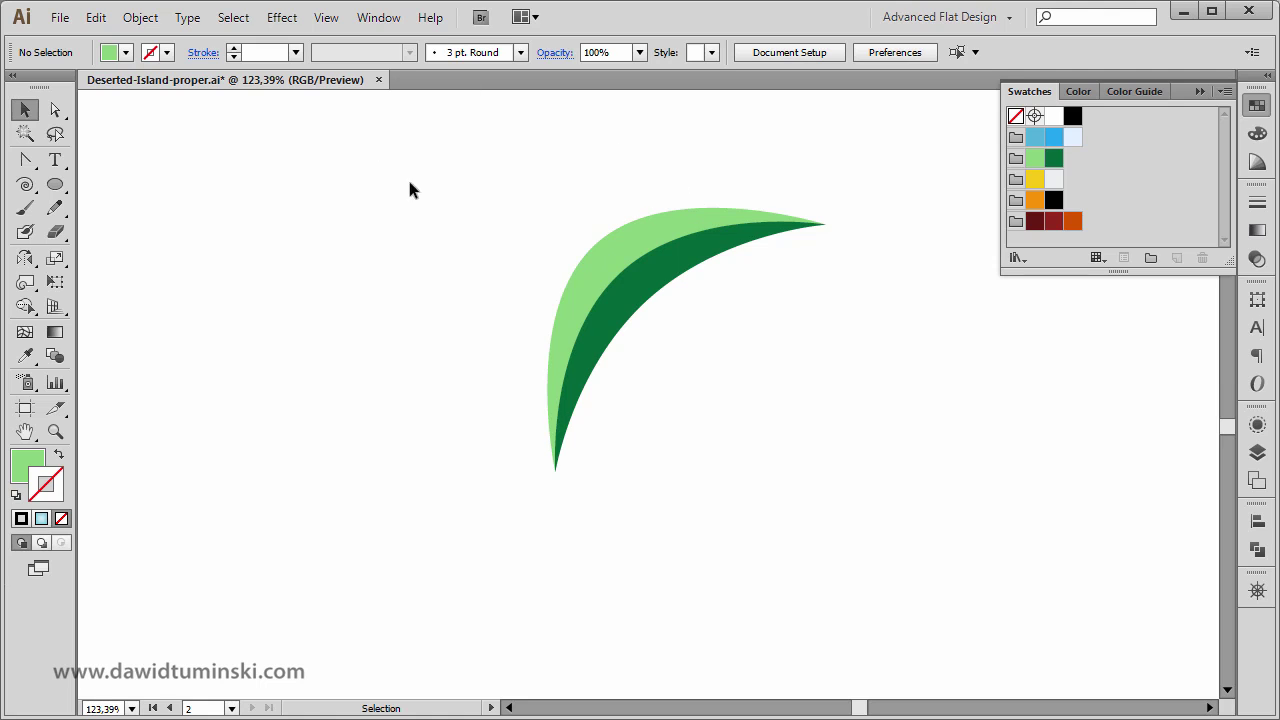
Rotate a copy of the leaf clockwise around its lower tip and repeat the transformation to form a fan of three leaves
{"action": "left_click_drag", "start_coordinate": [607, 154], "coordinate": [740, 350]}
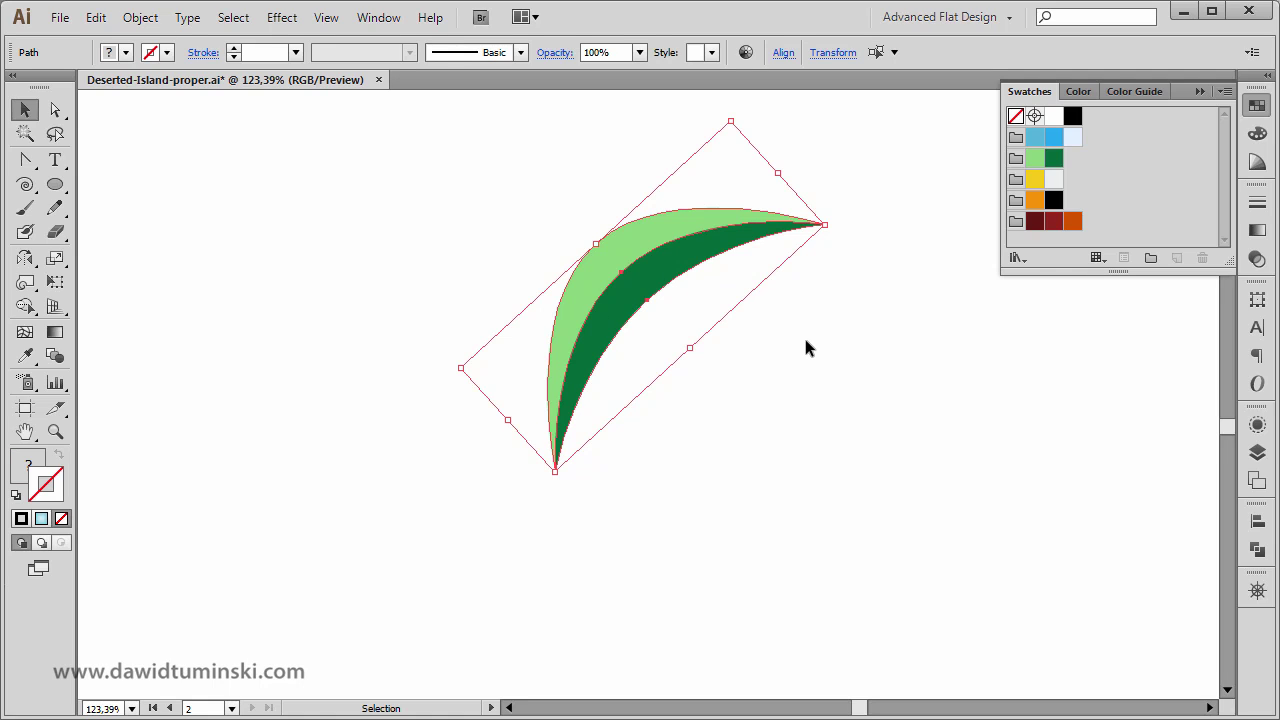
{"action": "key", "text": "r"}
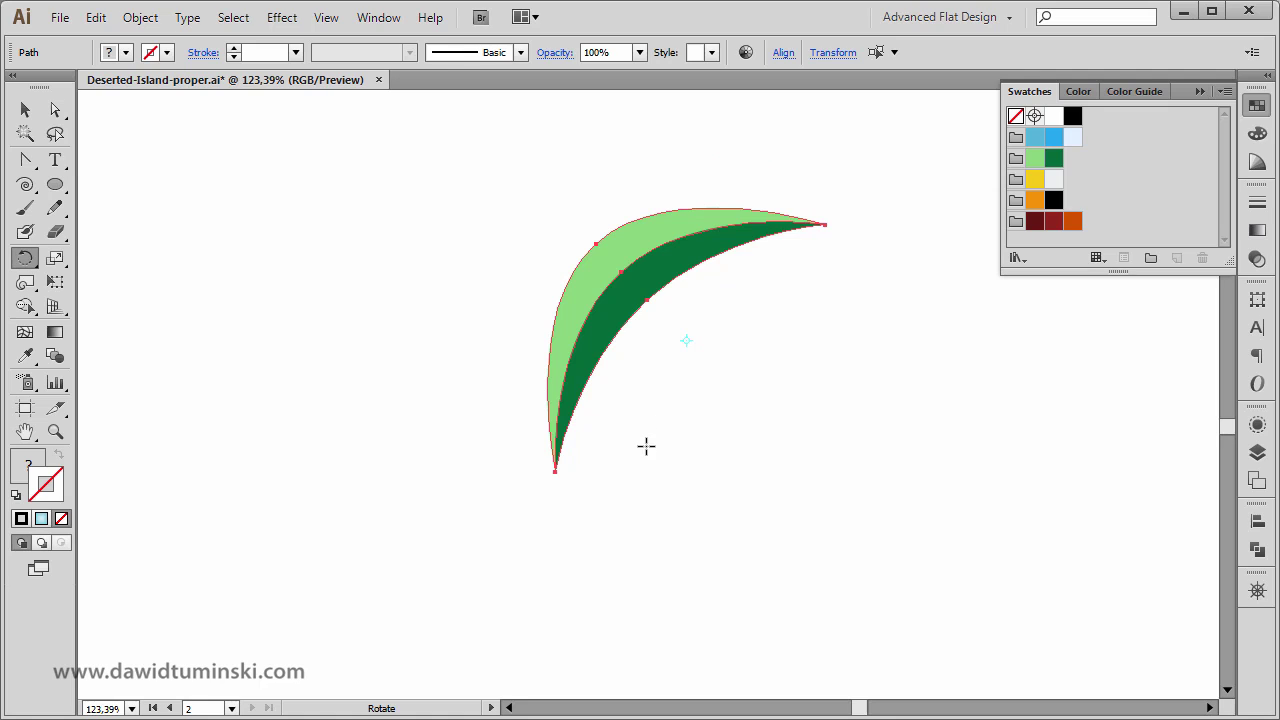
{"action": "left_click", "coordinate": [556, 471]}
{"action": "left_click_drag", "start_coordinate": [669, 257], "coordinate": [740, 345]}
{"action": "key", "text": "alt"}
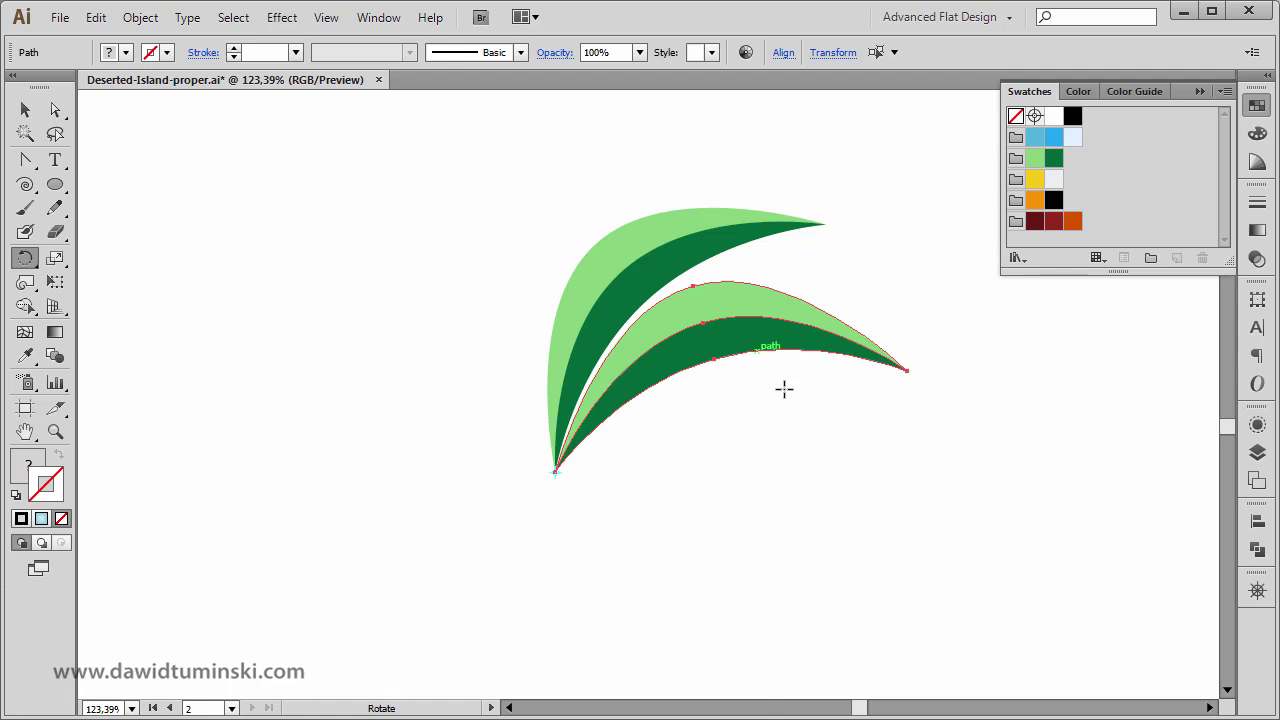
{"action": "key", "text": "ctrl+d"}
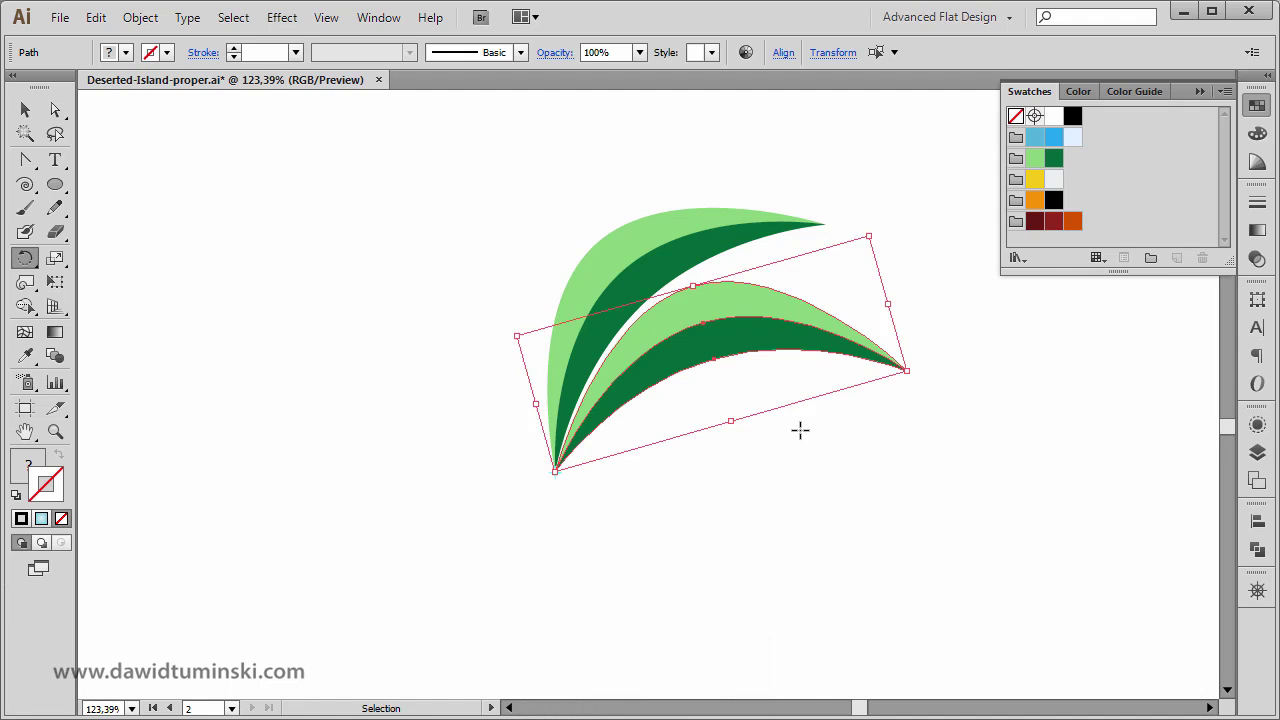
{"action": "key", "text": "ctrl+d"}
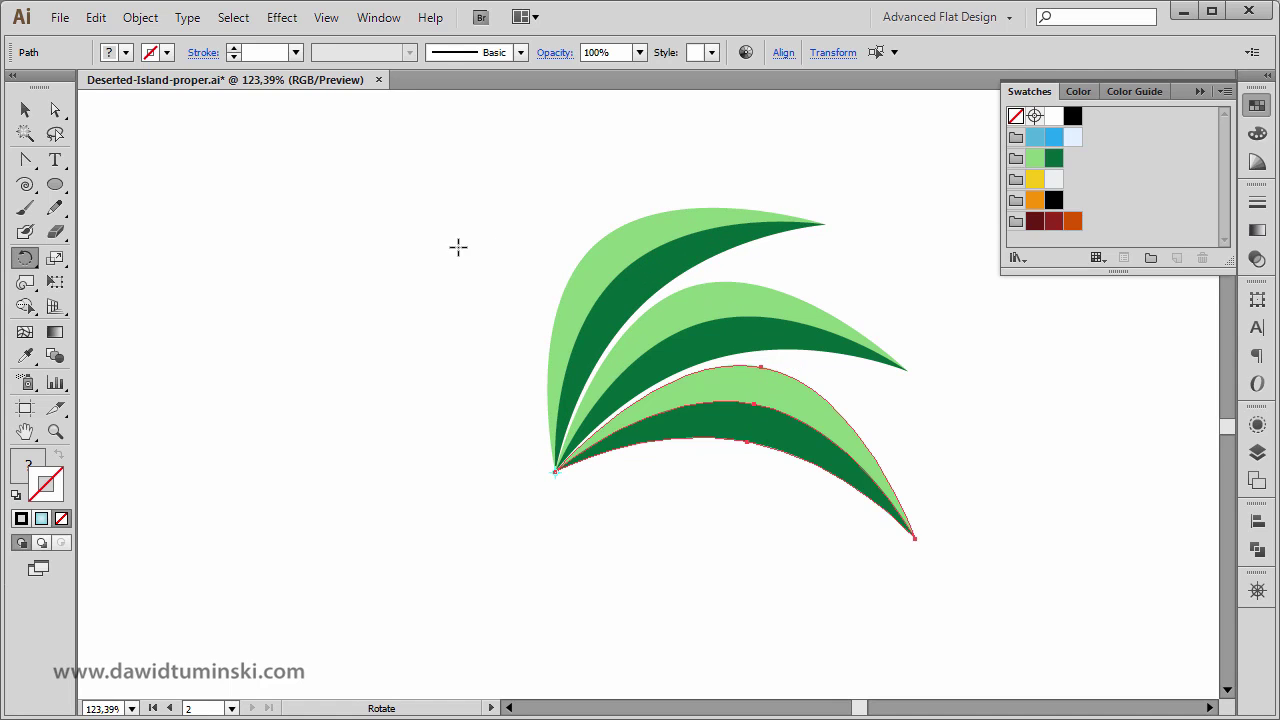
{"action": "left_click", "coordinate": [141, 17]}
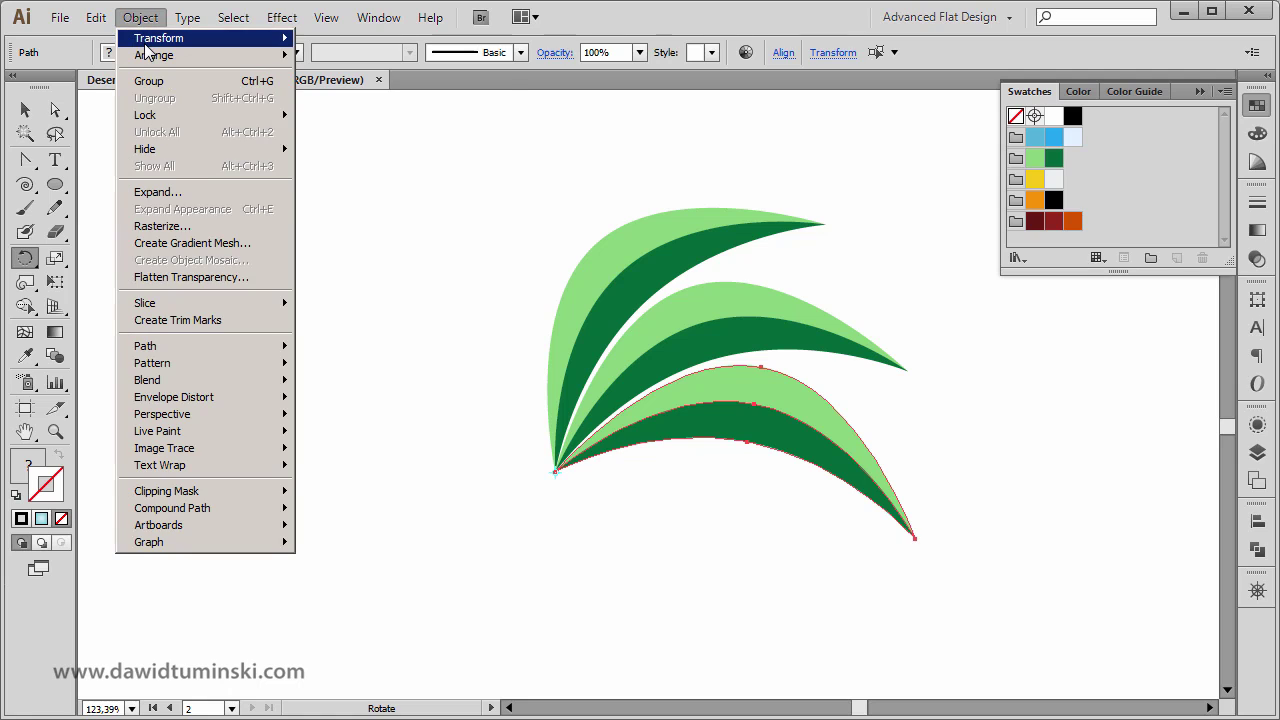
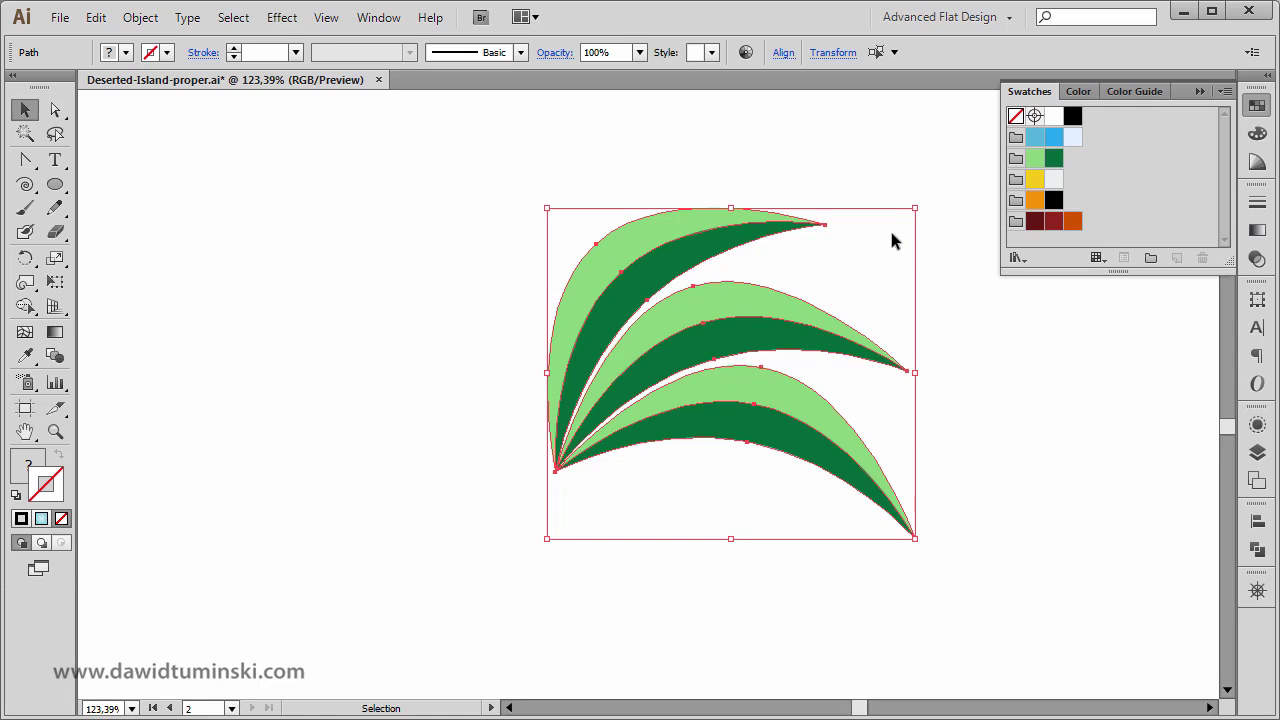
Reflect a copy of the three leaves across a vertical axis through their shared base point, then deselect
{"action": "key", "text": "o"}
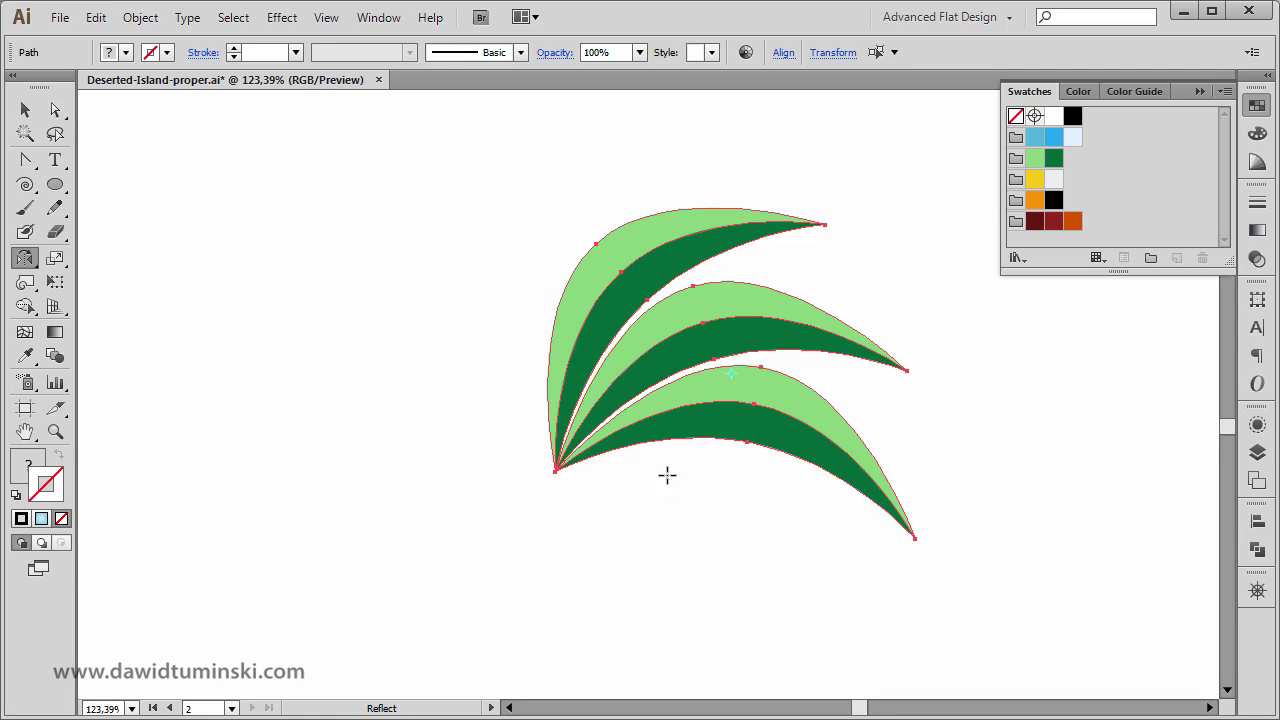
{"action": "left_click", "coordinate": [556, 470], "text": "alt"}
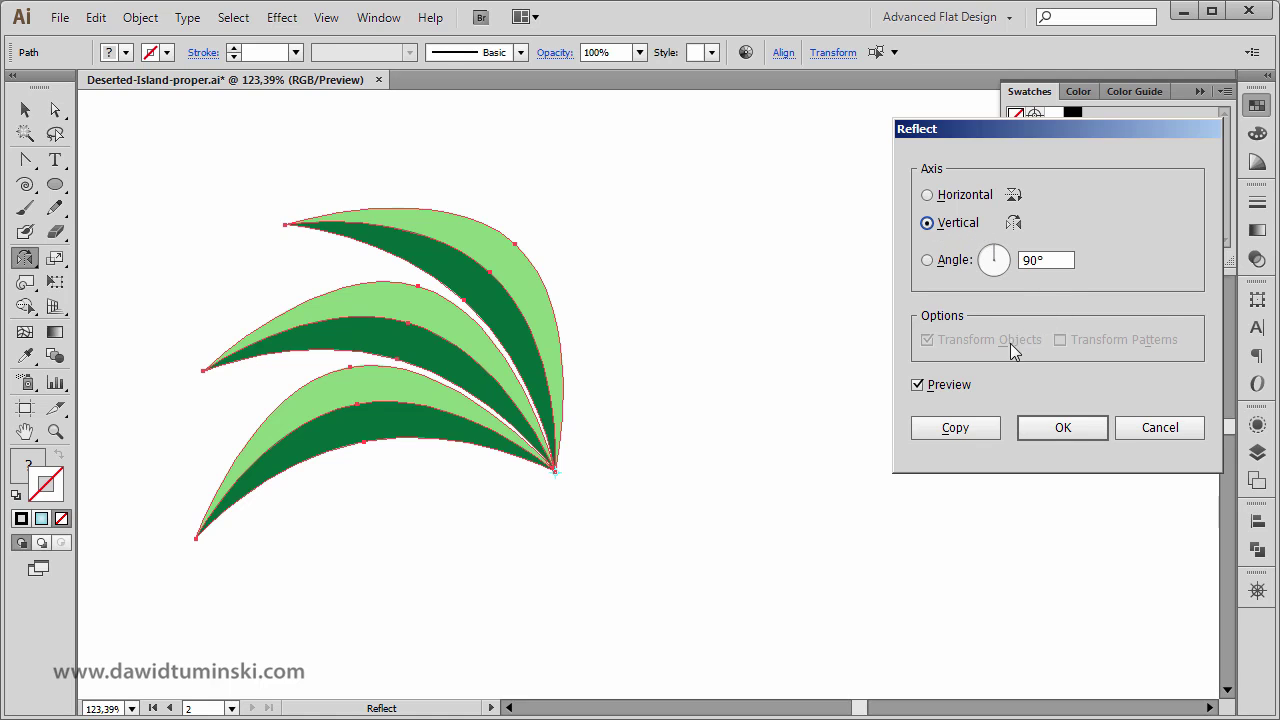
{"action": "left_click", "coordinate": [965, 428]}
{"action": "left_click", "coordinate": [744, 147], "text": "ctrl"}
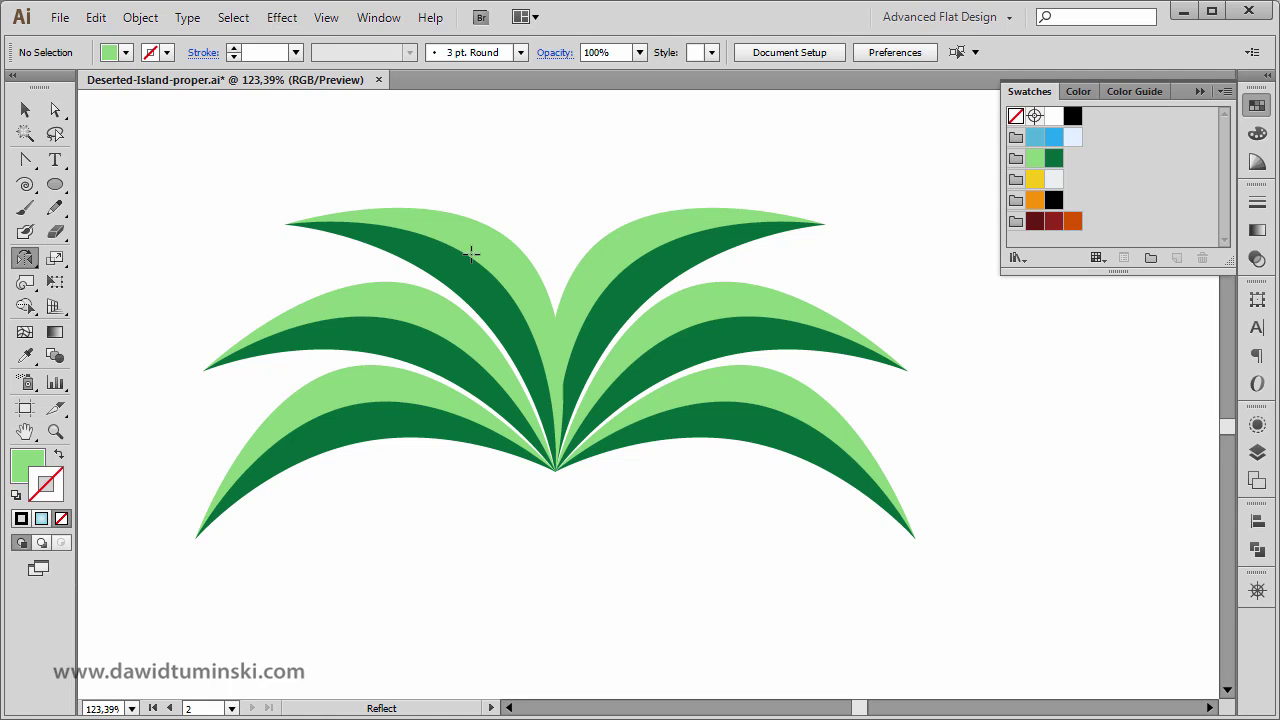
Scale all six leaves down proportionally to slightly under half size and move them to the upper middle of the canvas
{"action": "left_click", "coordinate": [25, 109]}
{"action": "left_click_drag", "start_coordinate": [389, 147], "coordinate": [631, 493]}
{"action": "left_click_drag", "start_coordinate": [914, 208], "coordinate": [711, 294]}
{"action": "left_click_drag", "start_coordinate": [666, 343], "coordinate": [736, 242]}
{"action": "left_click", "coordinate": [615, 141]}
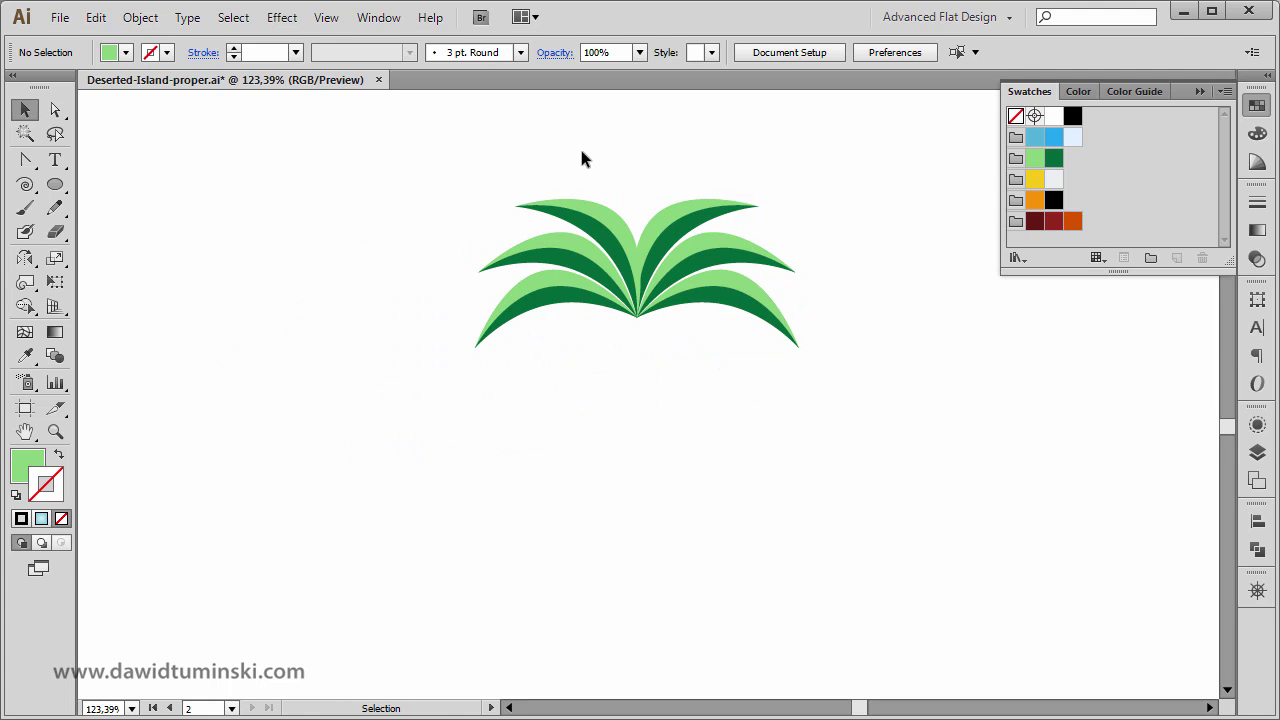